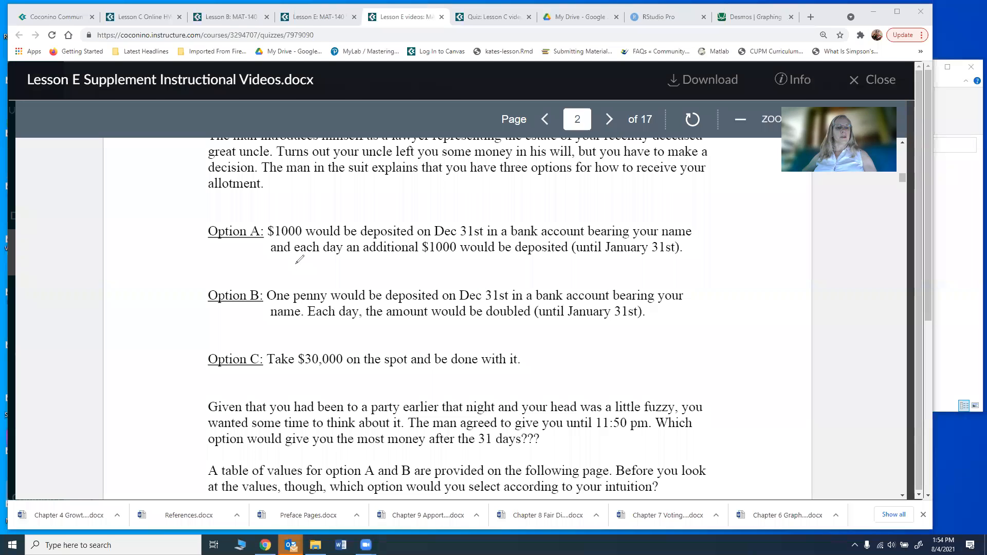
Step: Handwrite y = 1000 + 100x under Option A, noting x = number of days from Dec 31st
mouse_move(306, 260)
left_mouse_down()
mouse_move(298, 288)
mouse_move(319, 267)
mouse_move(338, 280)
mouse_move(350, 269)
left_mouse_up()
mouse_move(362, 269)
left_mouse_down()
mouse_move(357, 278)
mouse_move(362, 269)
mouse_move(369, 278)
left_mouse_up()
mouse_move(369, 277)
left_mouse_down()
mouse_move(376, 270)
mouse_move(394, 281)
mouse_move(423, 277)
left_mouse_up()
mouse_move(423, 278)
left_mouse_down()
mouse_move(429, 269)
mouse_move(433, 277)
left_mouse_up()
mouse_move(433, 278)
left_mouse_down()
mouse_move(440, 270)
mouse_move(451, 282)
left_mouse_up()
mouse_move(544, 262)
left_mouse_down()
mouse_move(561, 265)
mouse_move(552, 269)
left_mouse_up()
left_click_drag(565, 256, 600, 264)
mouse_move(605, 256)
left_mouse_down()
mouse_move(602, 280)
mouse_move(634, 265)
mouse_move(668, 262)
mouse_move(682, 272)
mouse_move(725, 253)
mouse_move(756, 262)
mouse_move(781, 236)
left_mouse_up()
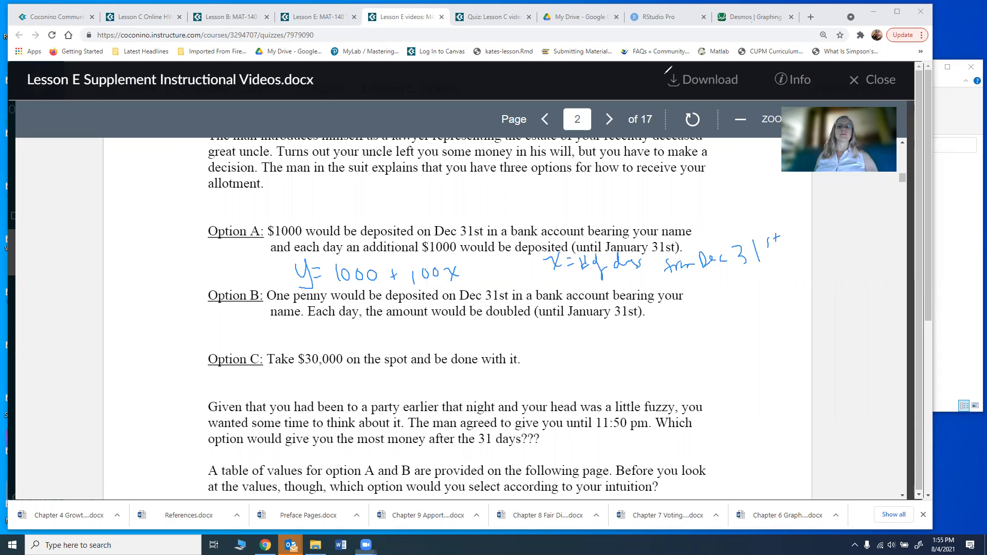
Step: In Desmos, clear the pen notes and enter y1 = 100 + 100x on expression line 1
left_click(766, 19)
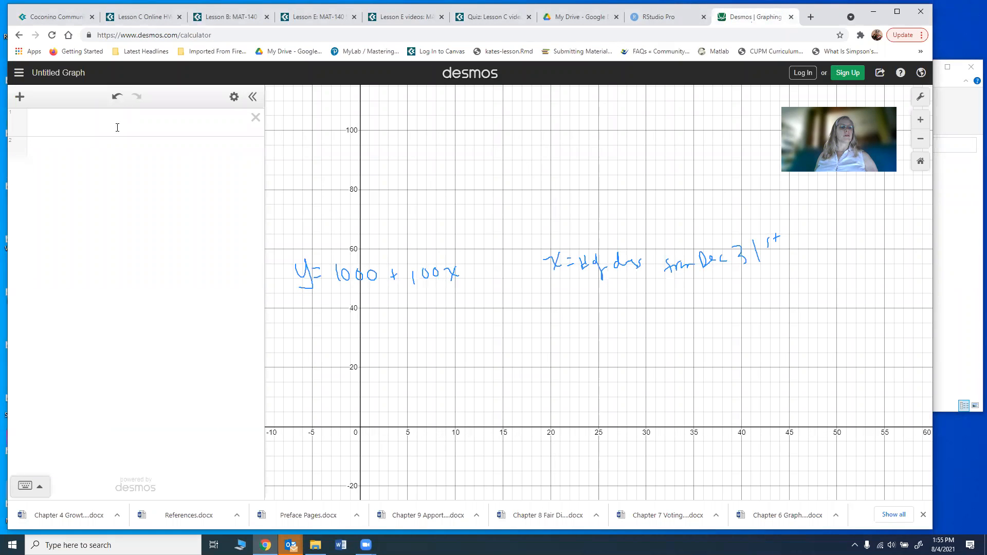
left_click(651, 20)
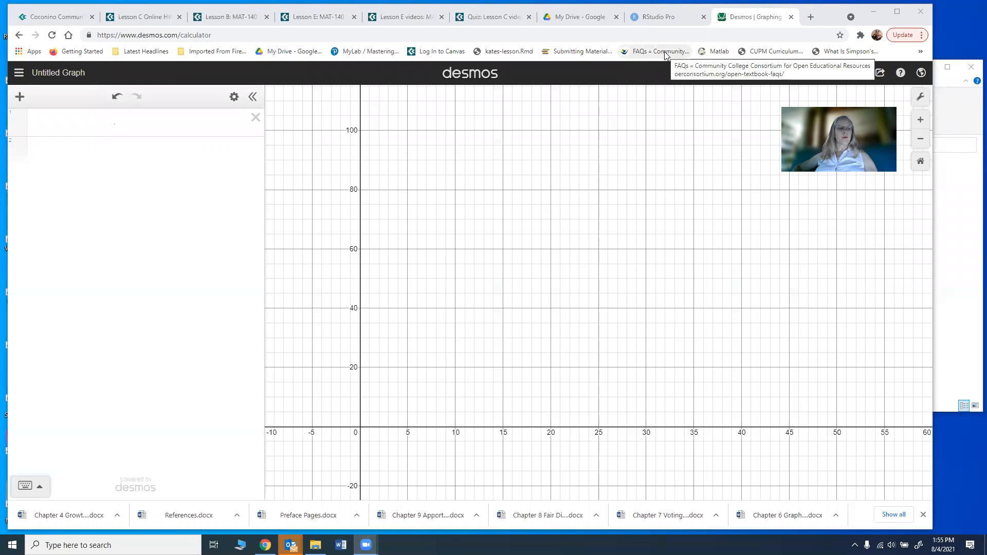
left_click(144, 116)
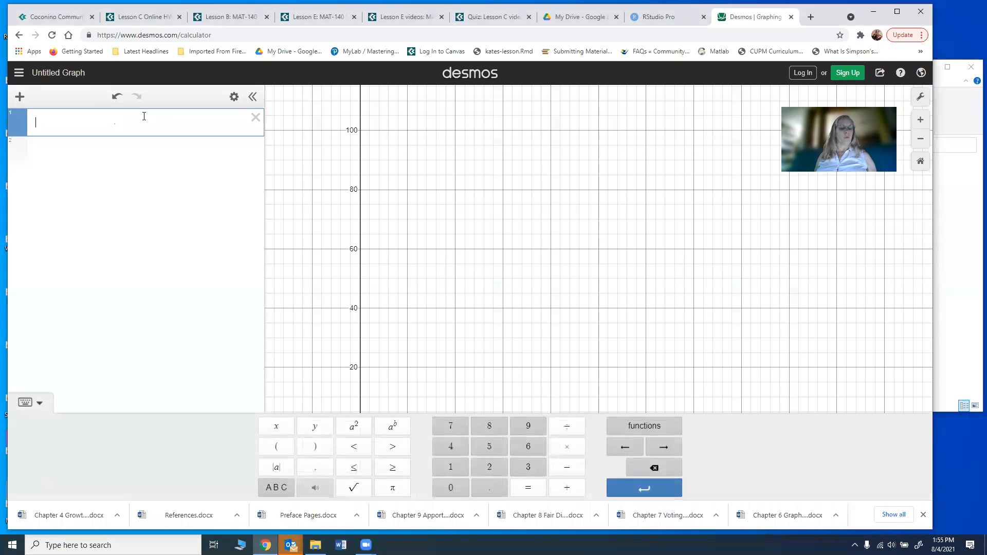
type("y1 = ")
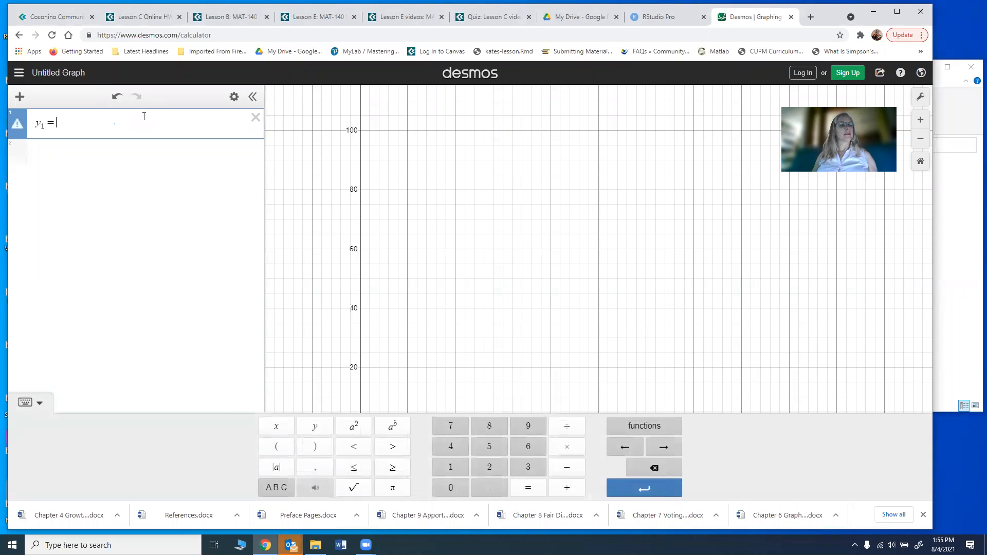
type("10")
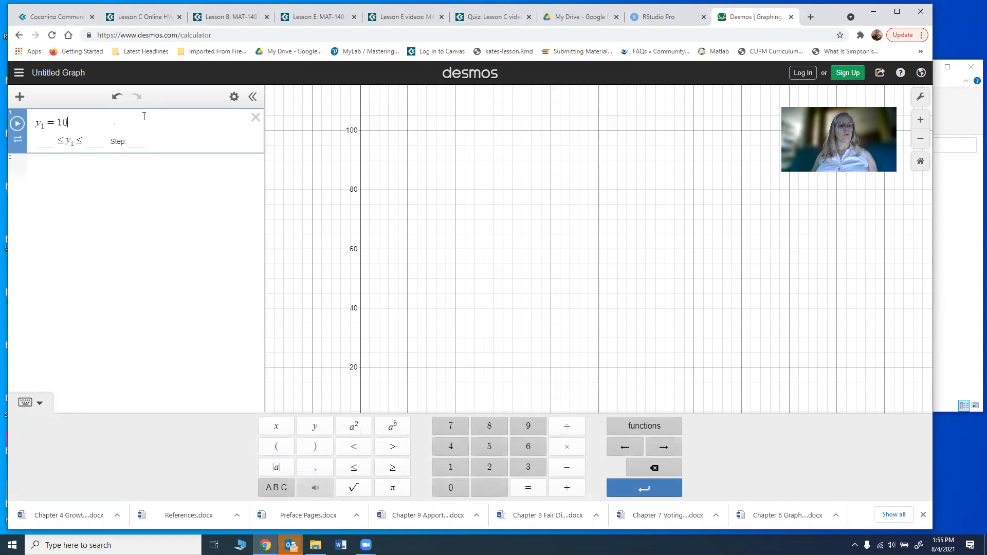
type("0 +")
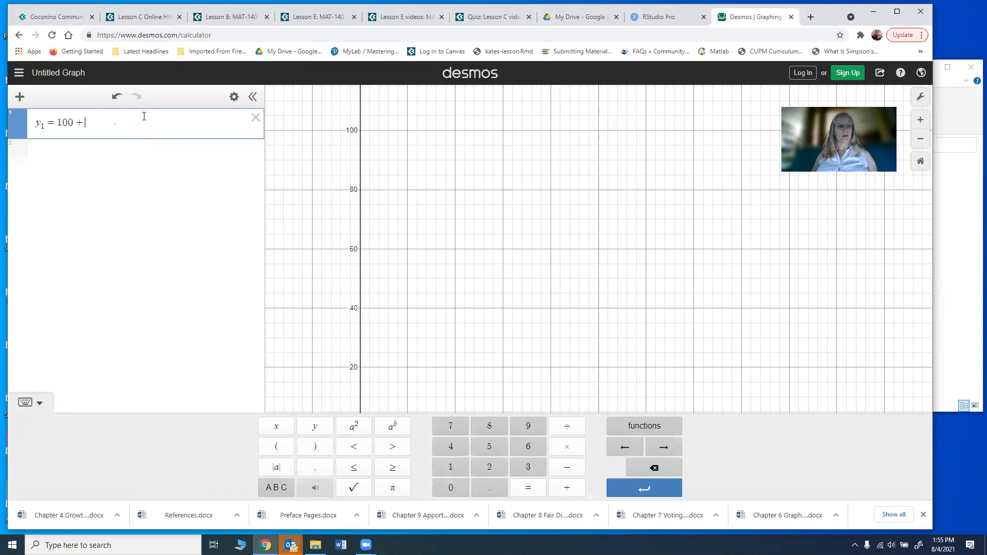
type(" 100")
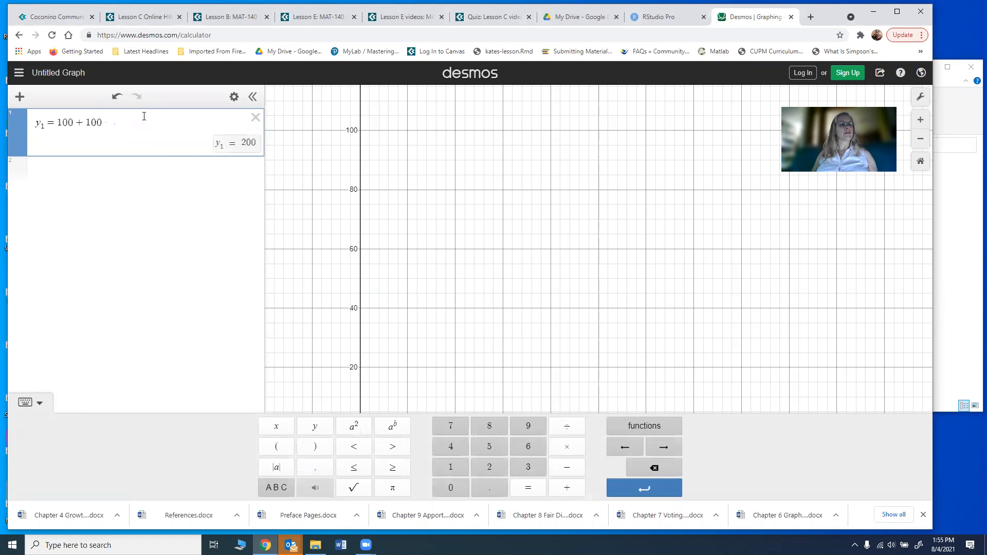
type("x")
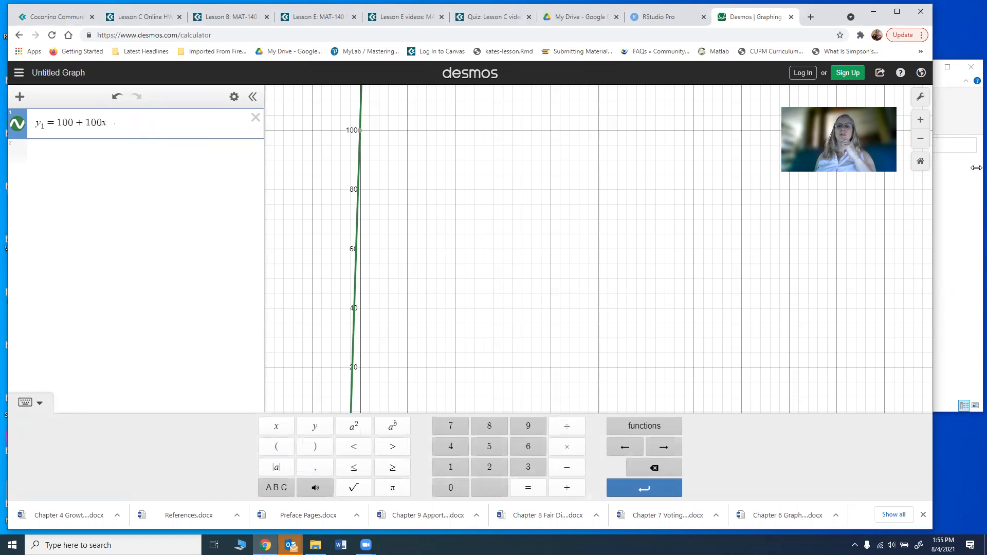
Step: In Graph Settings, set the x-axis range from −1 to 32
left_click(921, 97)
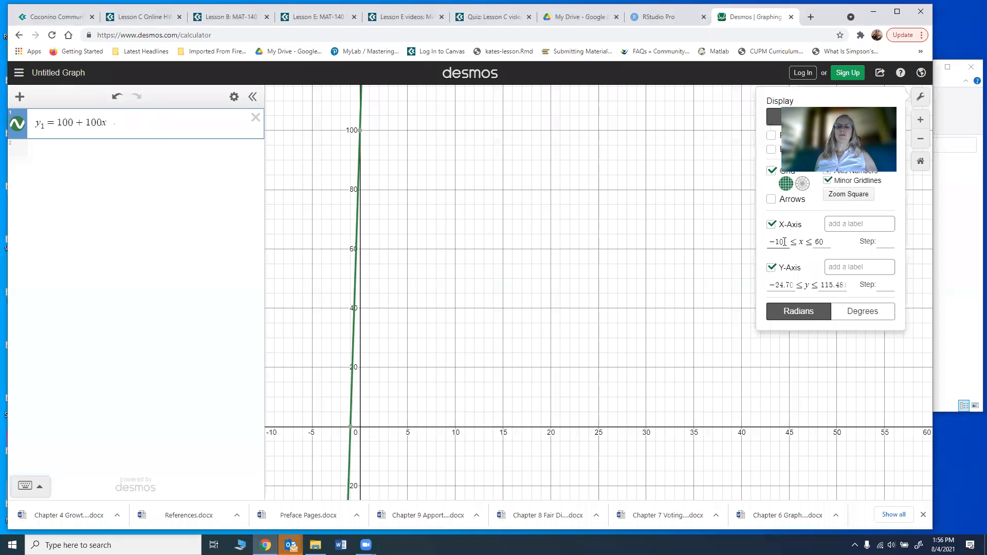
left_click(785, 242)
key("BackSpace")
key("BackSpace")
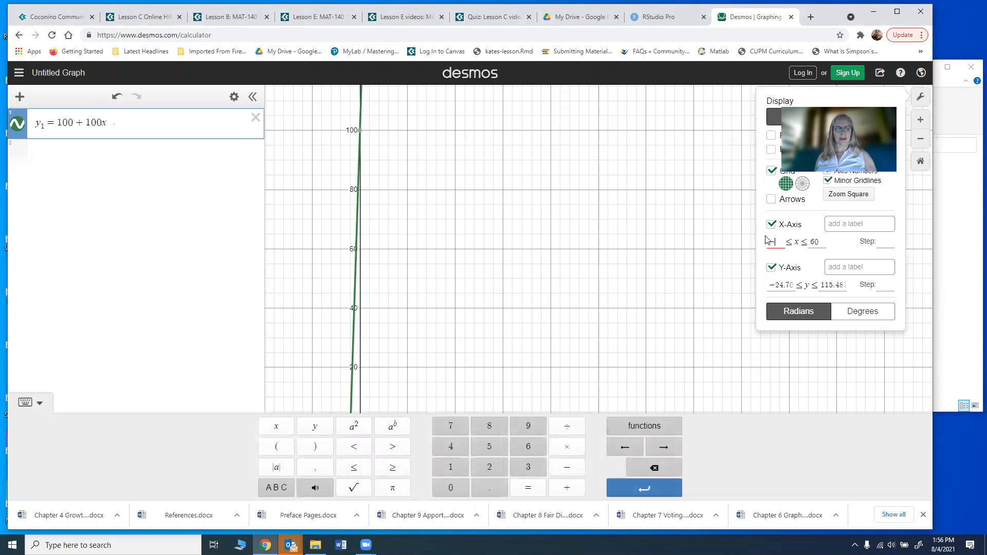
type("1")
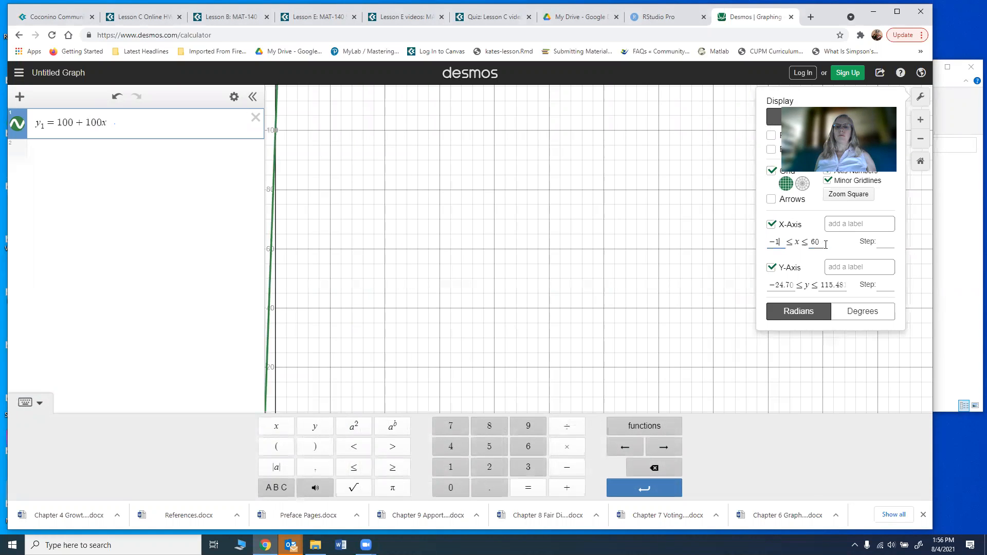
left_click_drag(821, 241, 807, 239)
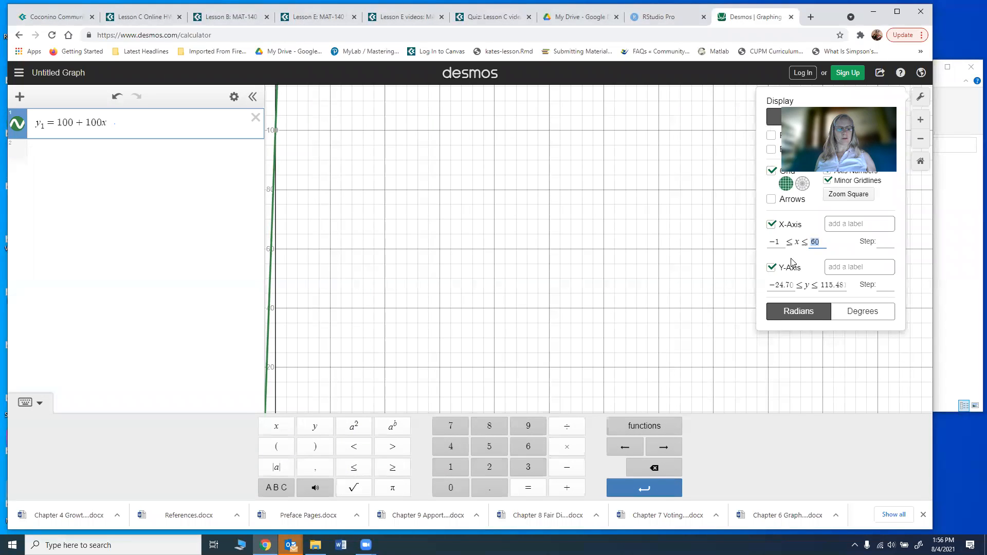
type("32")
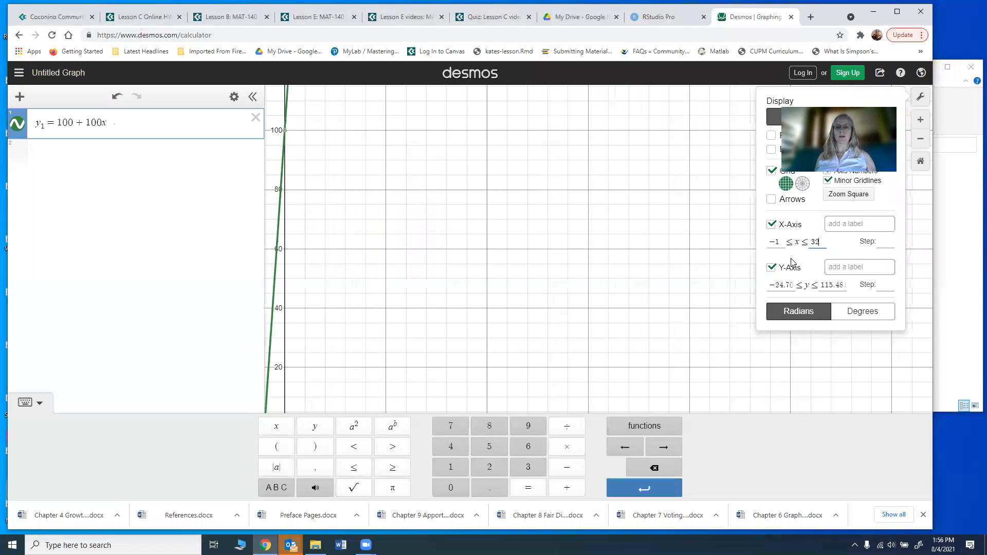
Step: Set the y-axis range from 0 to 5000 and close the settings panel
left_click_drag(795, 286, 767, 285)
type("06")
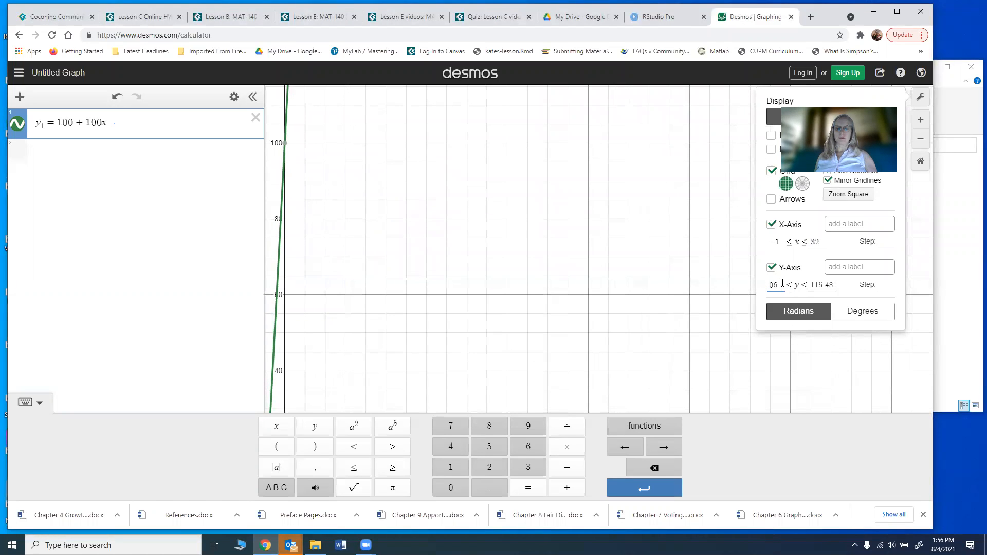
key("BackSpace")
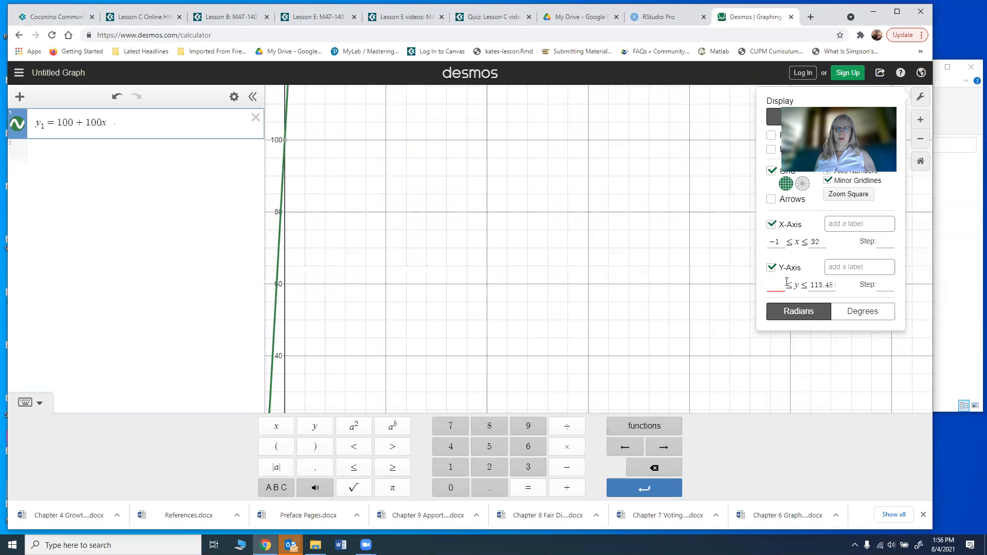
left_click_drag(834, 285, 799, 282)
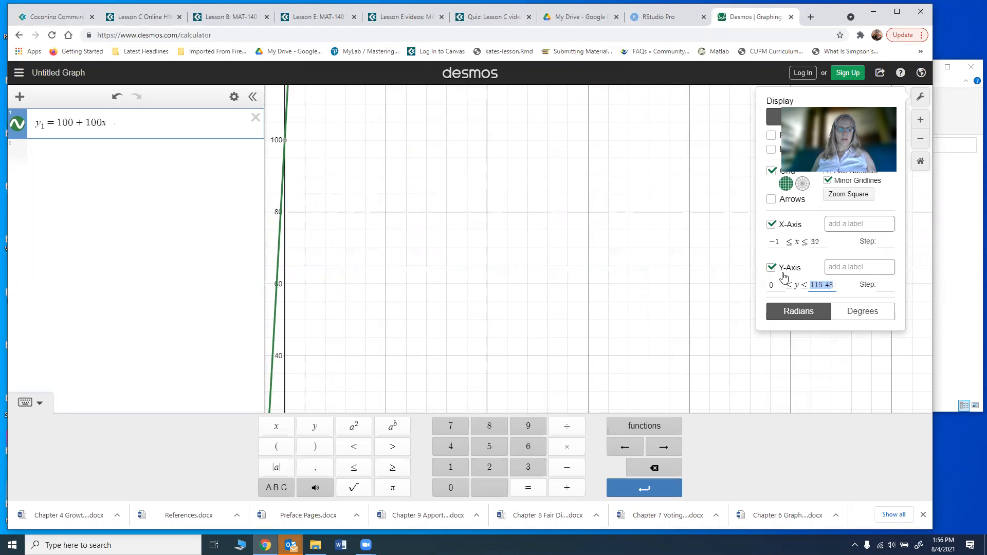
type("510000")
key("BackSpace")
key("BackSpace")
key("BackSpace")
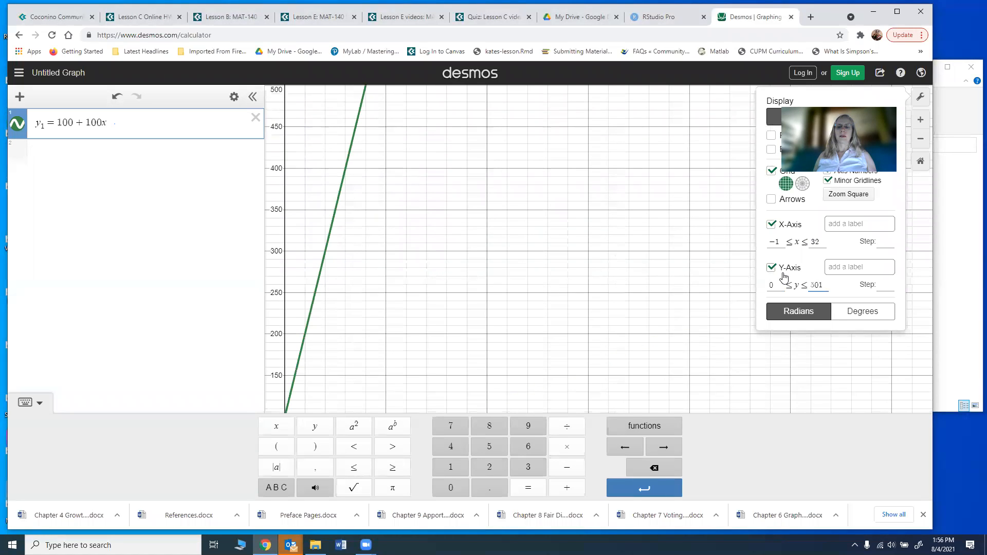
key("BackSpace")
key("BackSpace")
key("BackSpace")
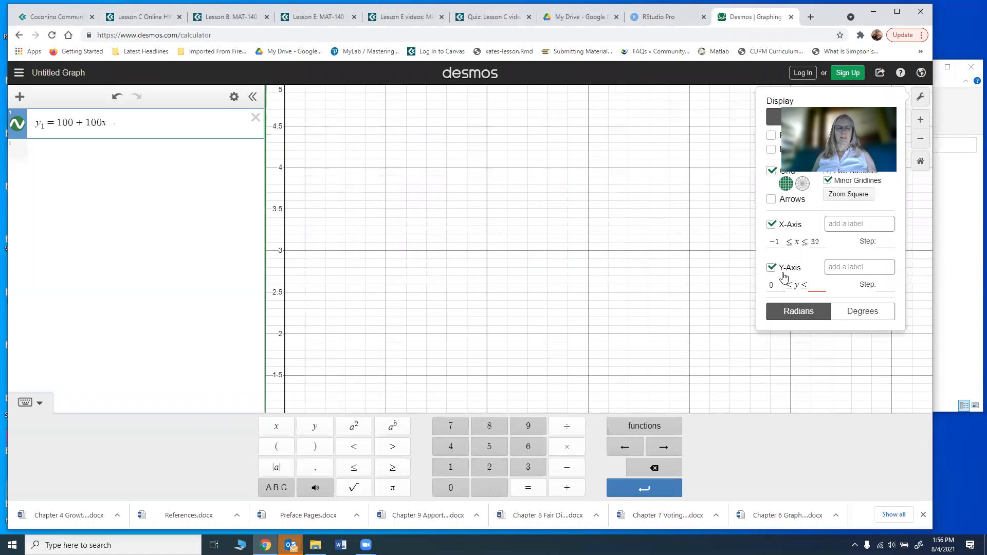
type("5000")
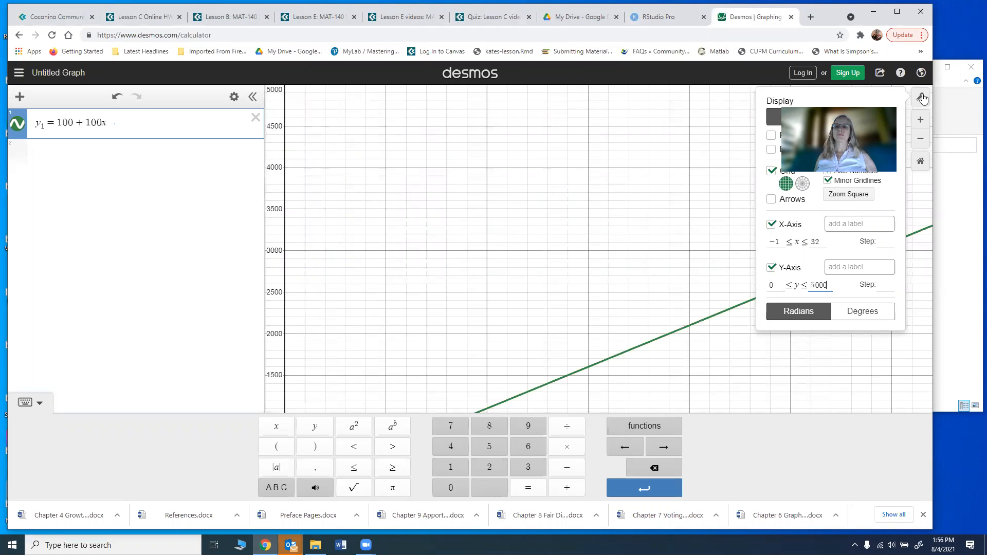
left_click(898, 87)
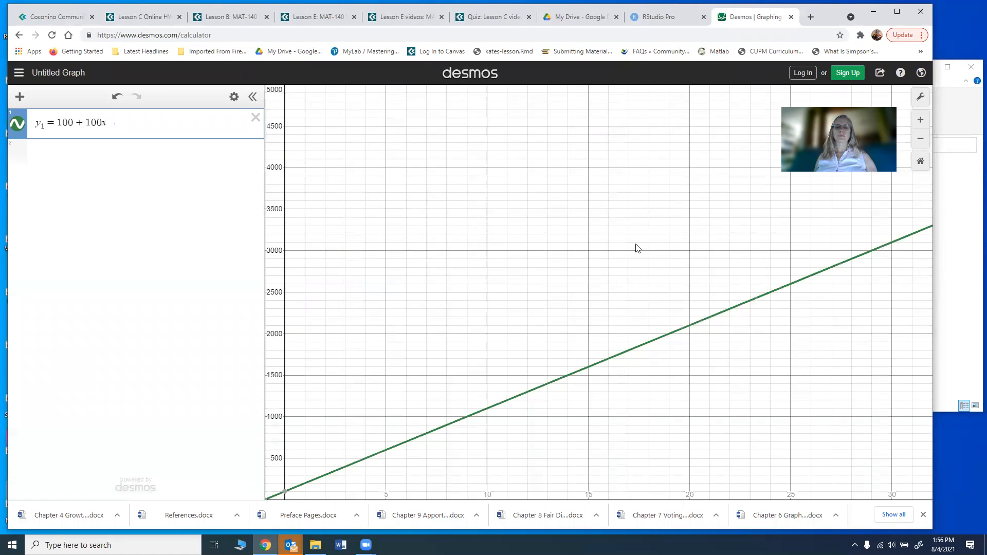
left_click(122, 151)
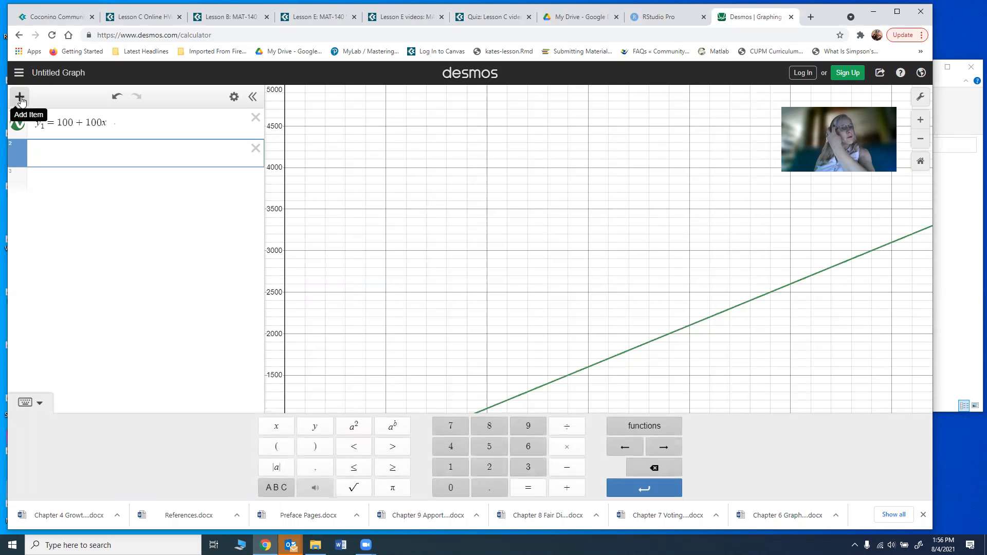
Step: Add a table for x and y1 with 0 as the first x value
left_click(20, 98)
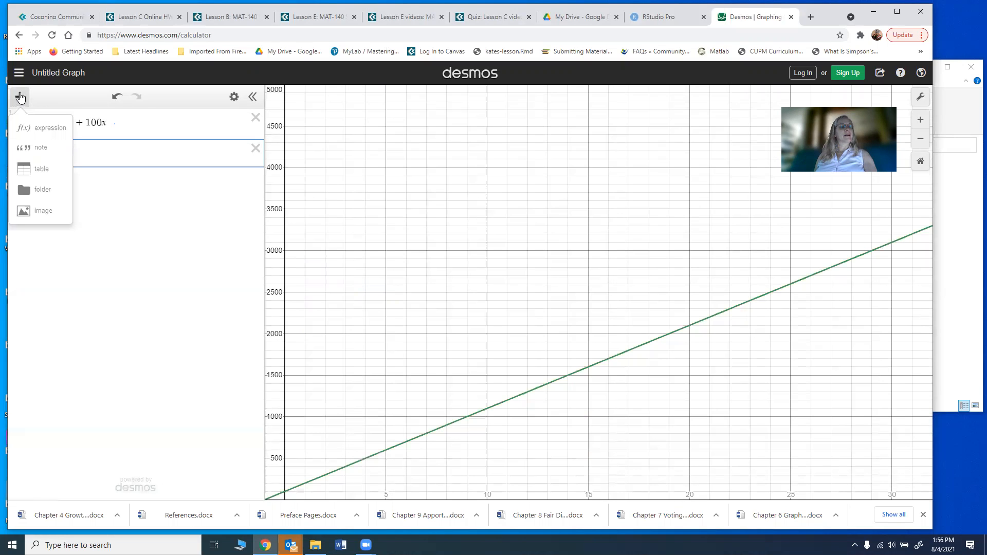
left_click(41, 170)
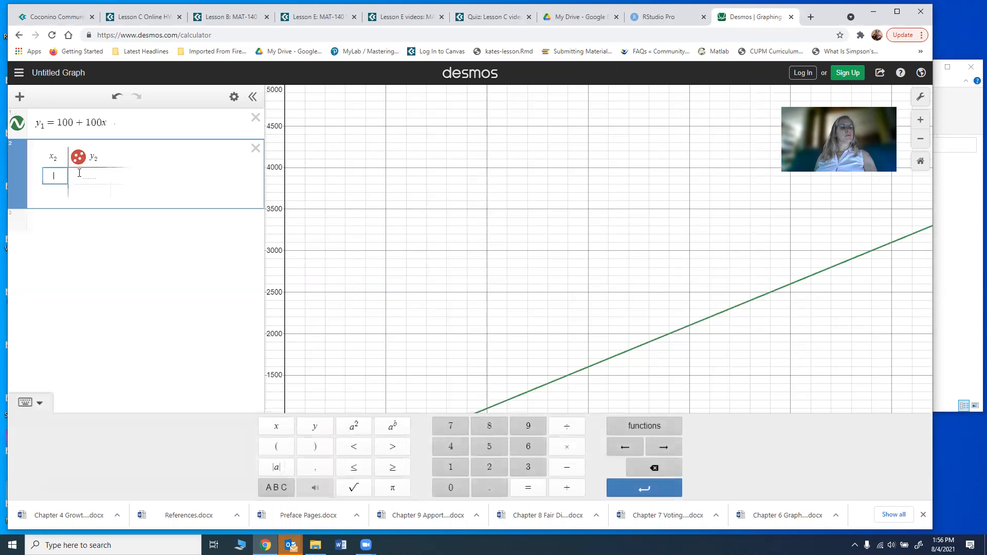
left_click(59, 154)
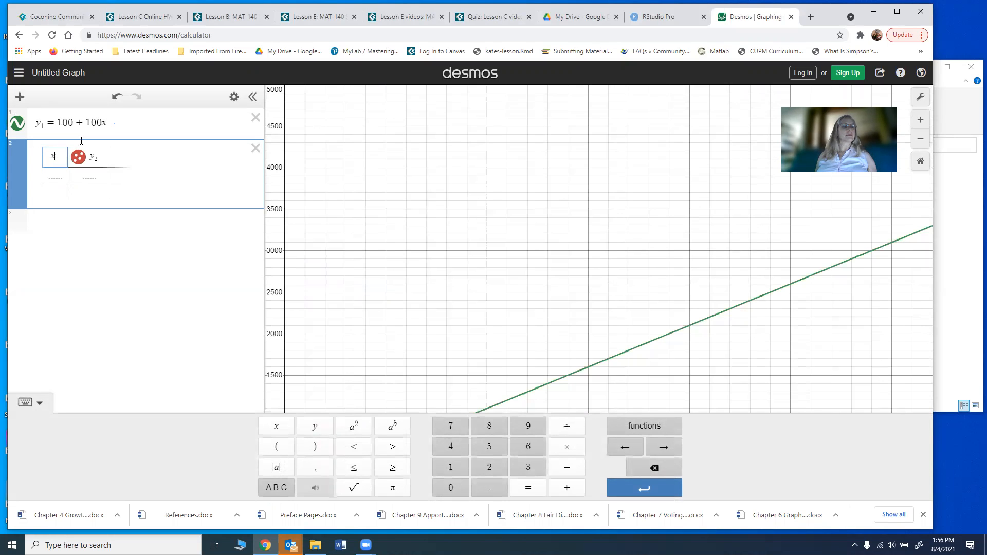
left_click(103, 160)
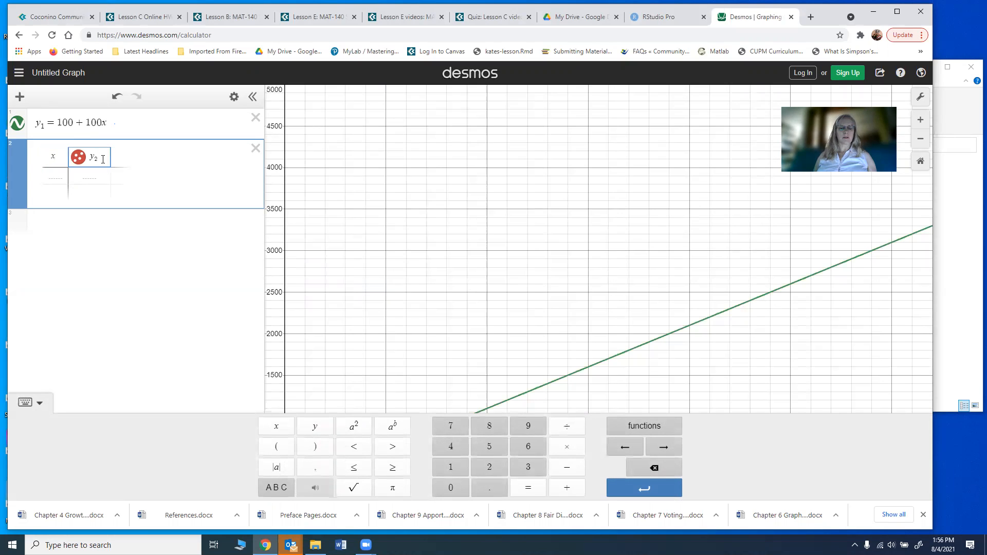
left_click(57, 178)
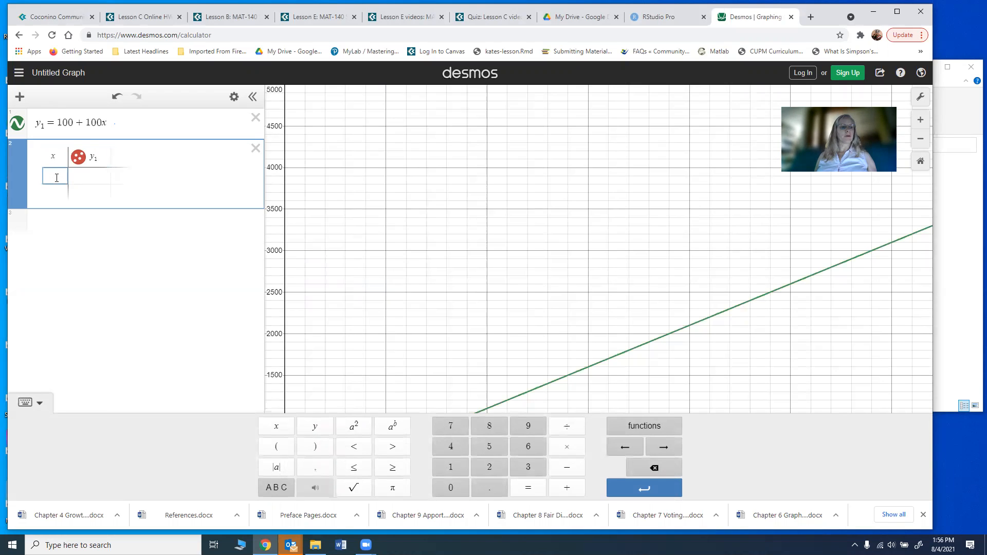
type("0")
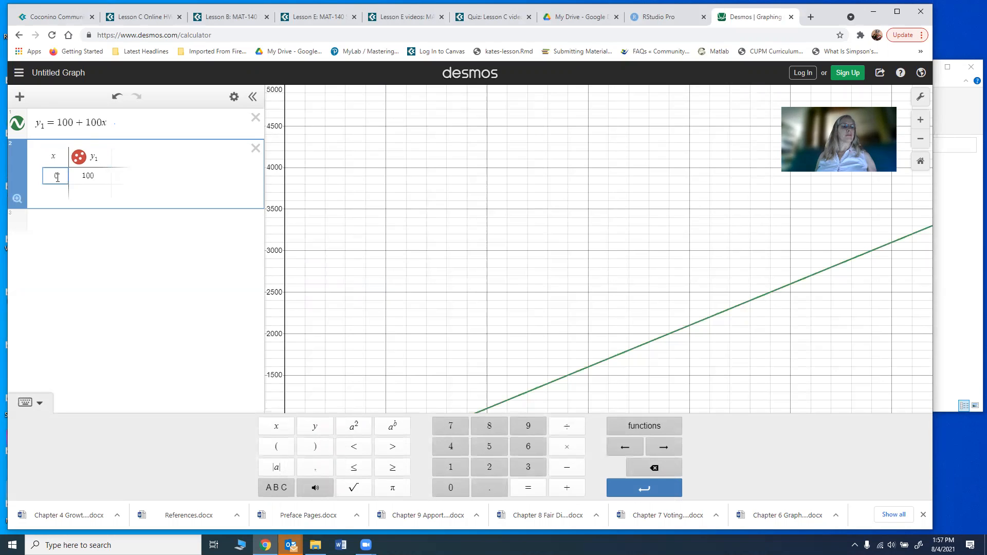
Step: Change the equation to y1 = 1000 + 1000x
left_click(72, 123)
type("0")
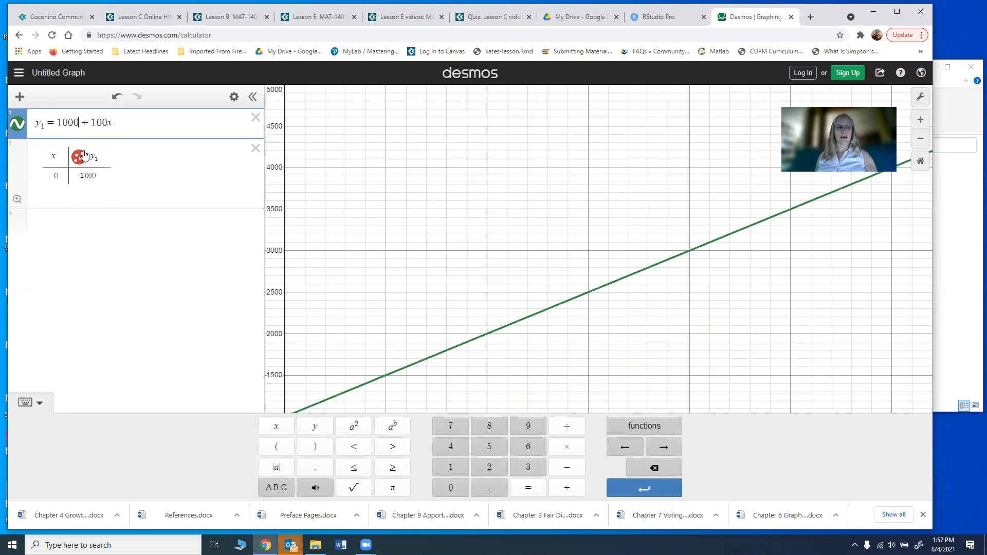
left_click(100, 138)
type("0")
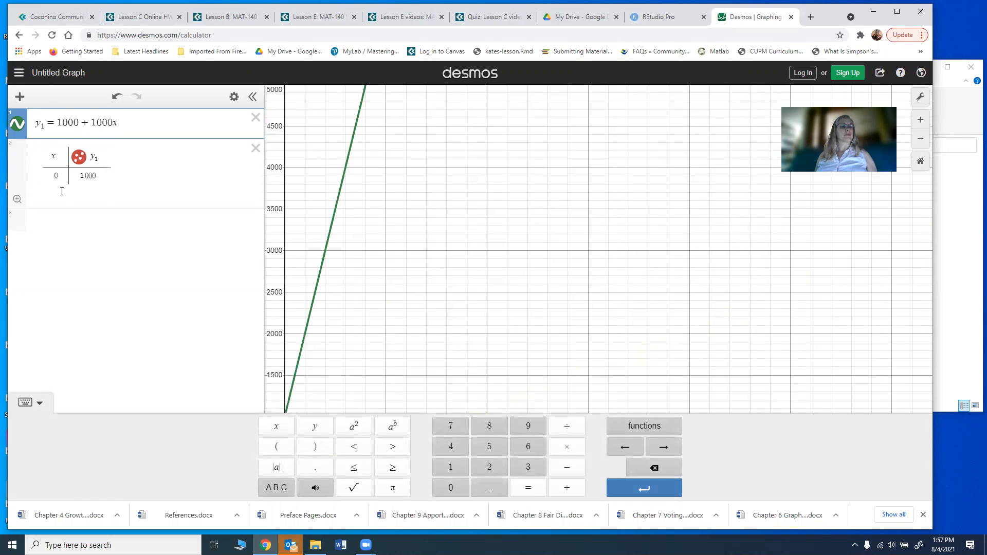
Step: Fill the table's x column with values 1 through 31
left_click(61, 183)
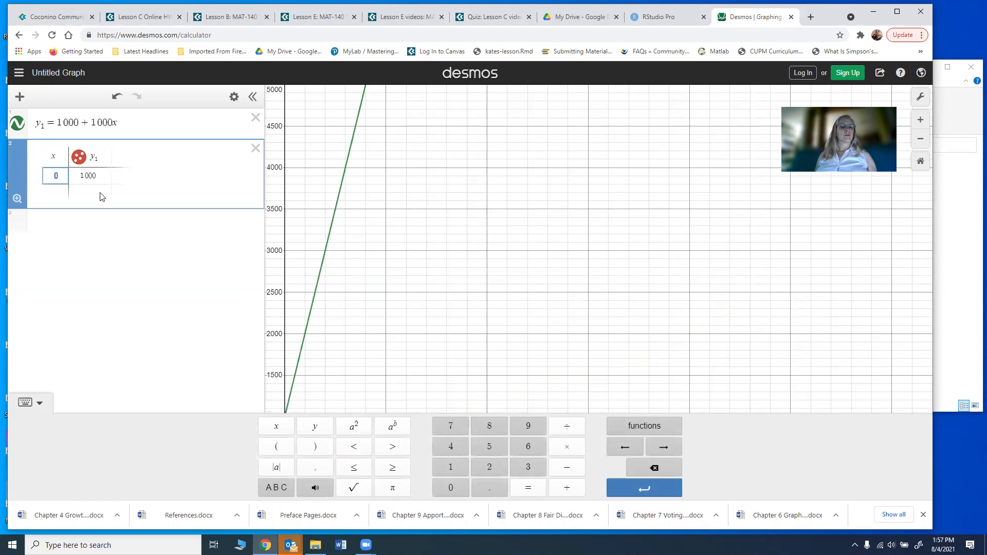
left_click(59, 193)
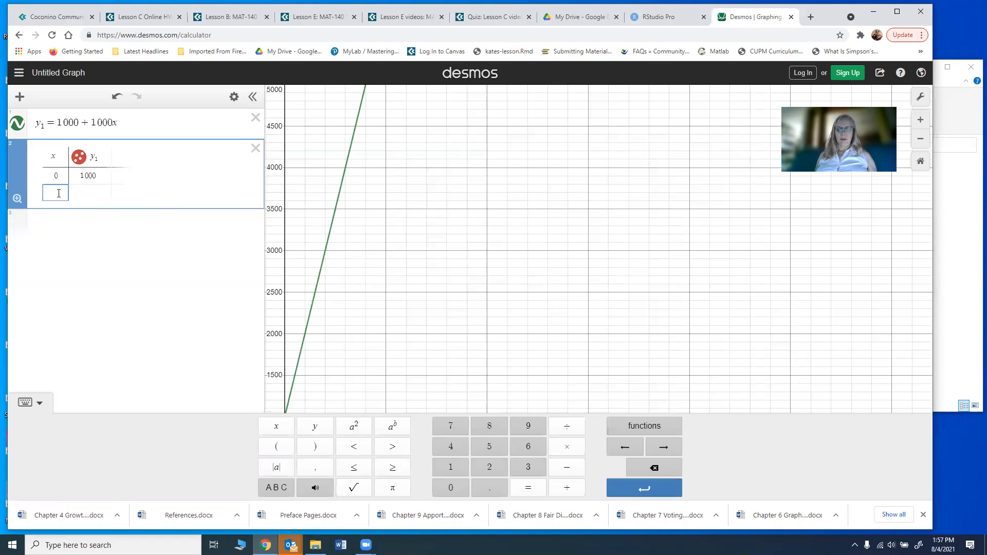
type("1")
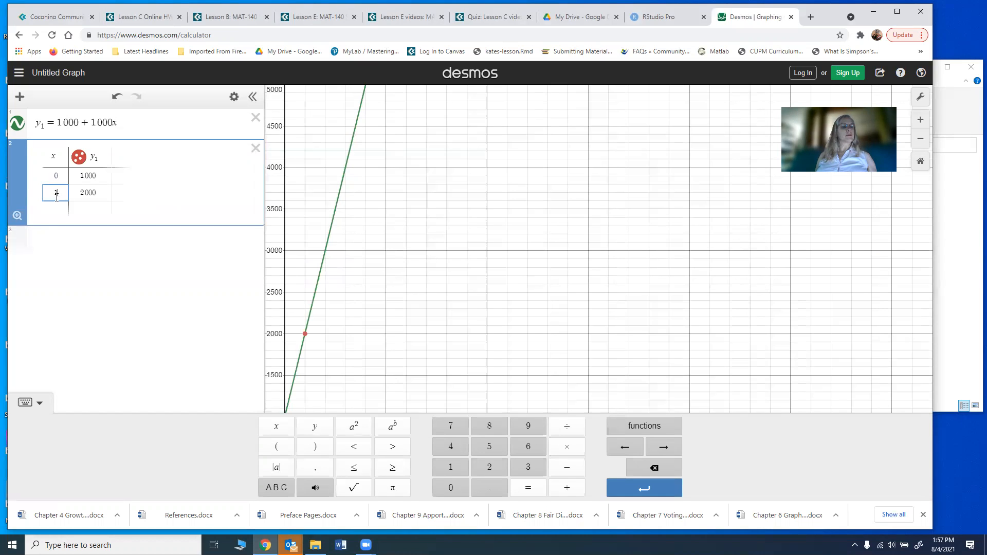
left_click(54, 215)
type("2")
key("Return")
type("3")
key("Return")
type("4")
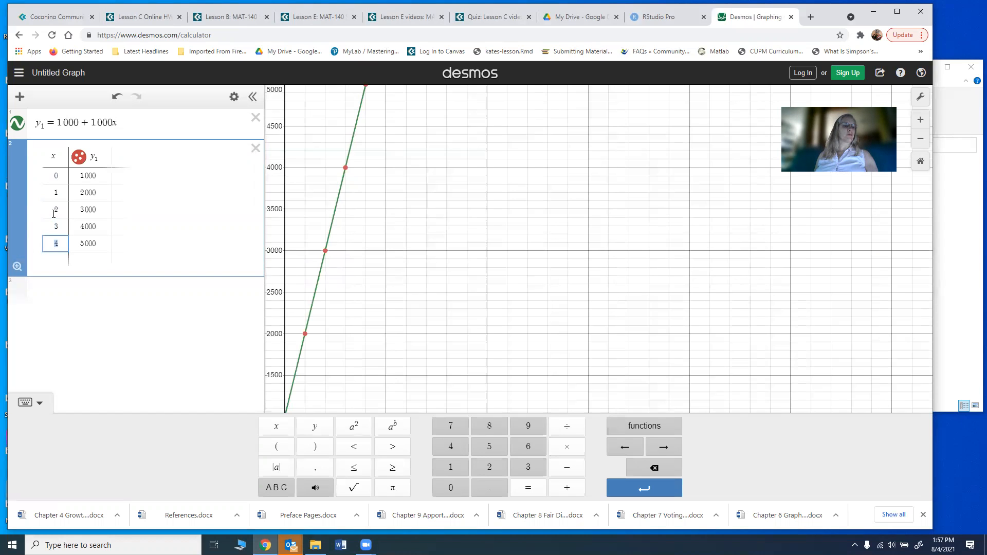
key("Return")
type("5")
key("Return")
type("6")
key("Return")
type("7")
key("Return")
type("8 9 10 11")
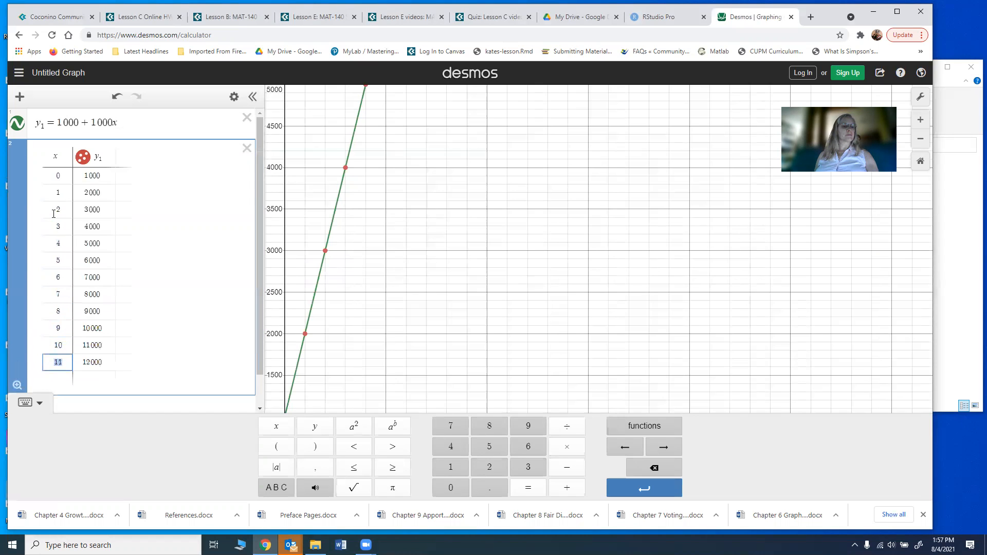
type(" 12 13 14 15 16 17 18 19 20 21 22 23 24 25 26 27")
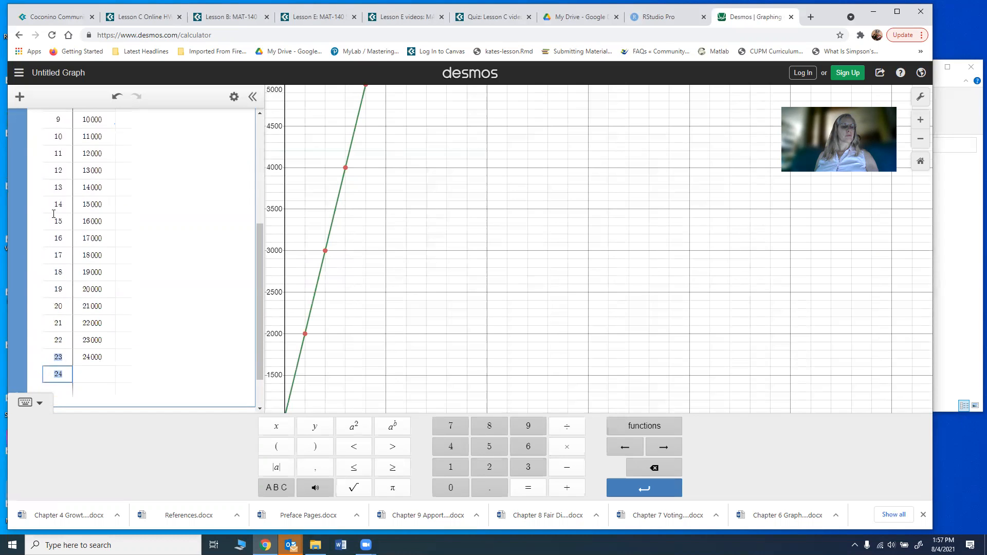
key("Return")
key("Return")
key("Return")
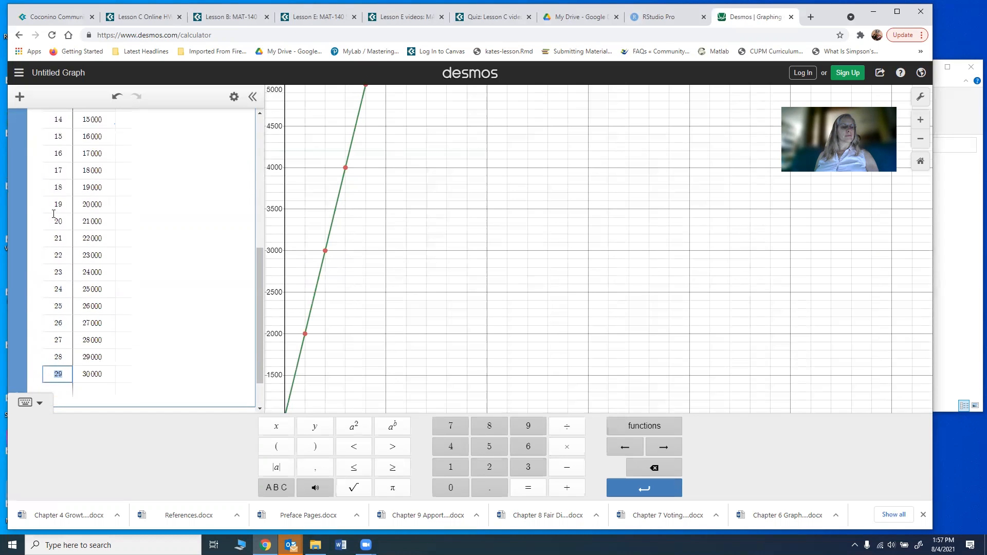
key("Return")
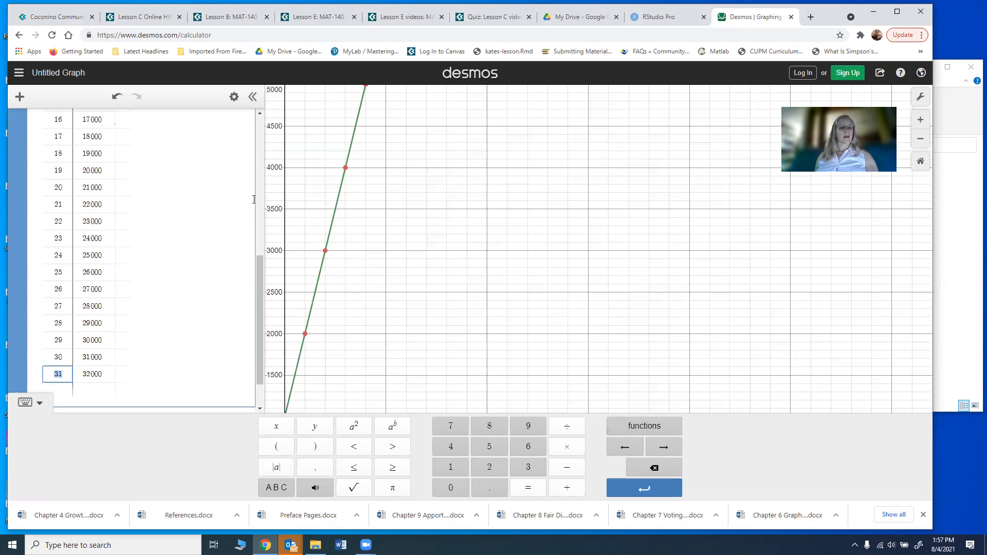
left_click(923, 99)
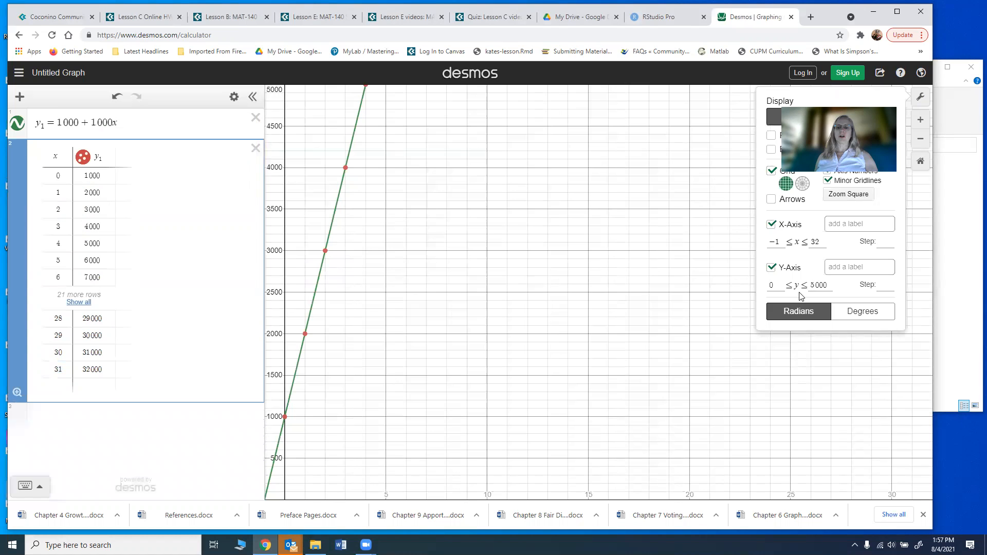
Step: Raise the y-axis maximum to 50000, then return to the Lesson E document
left_click(828, 284)
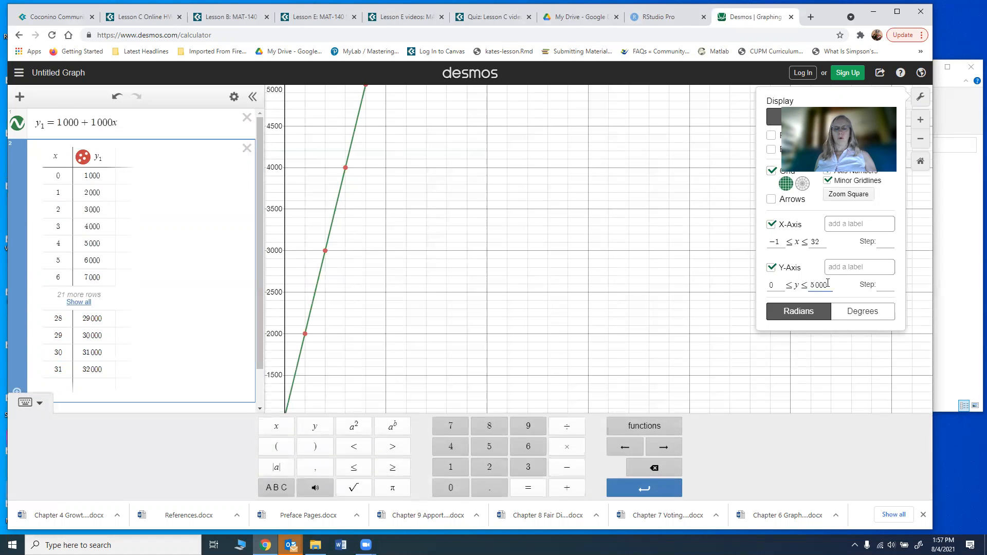
type("0")
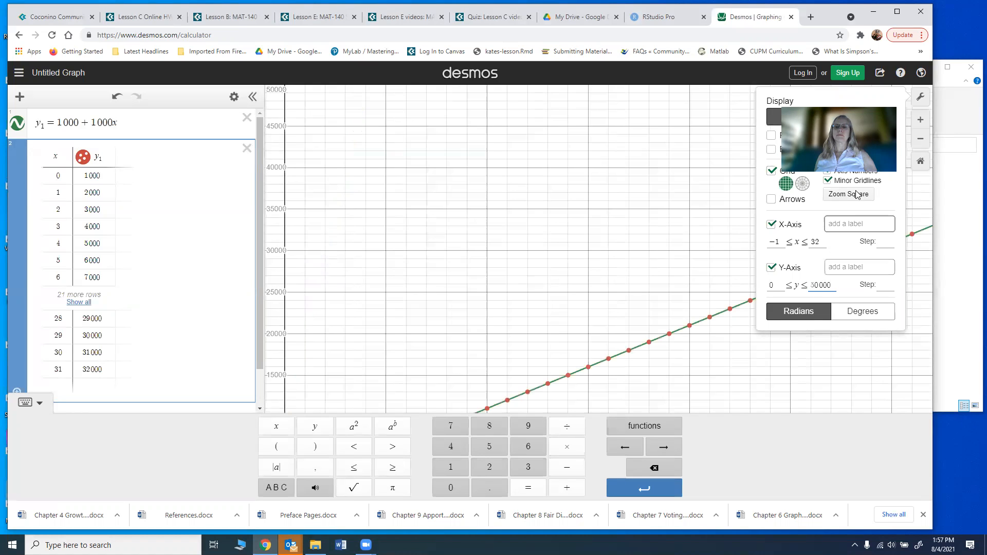
left_click(921, 98)
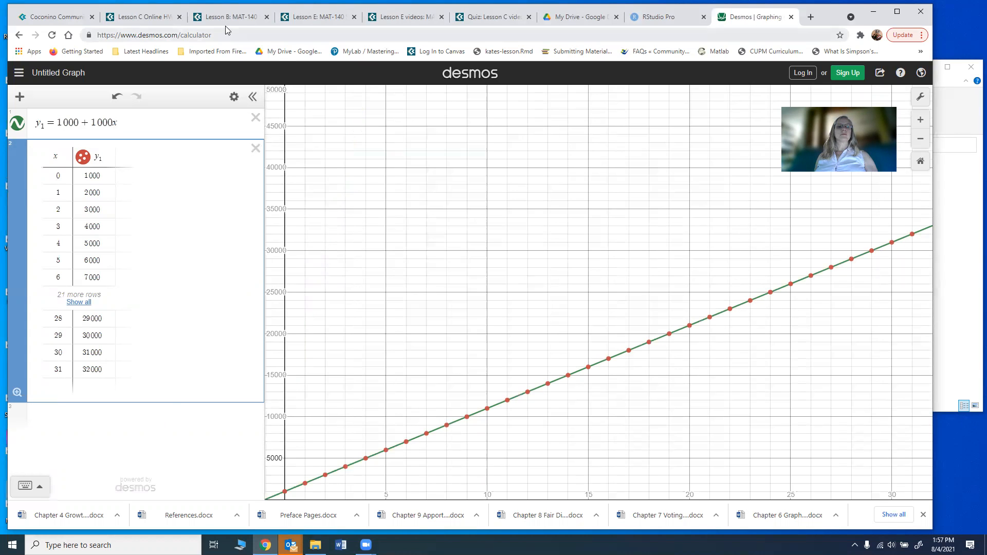
left_click(397, 21)
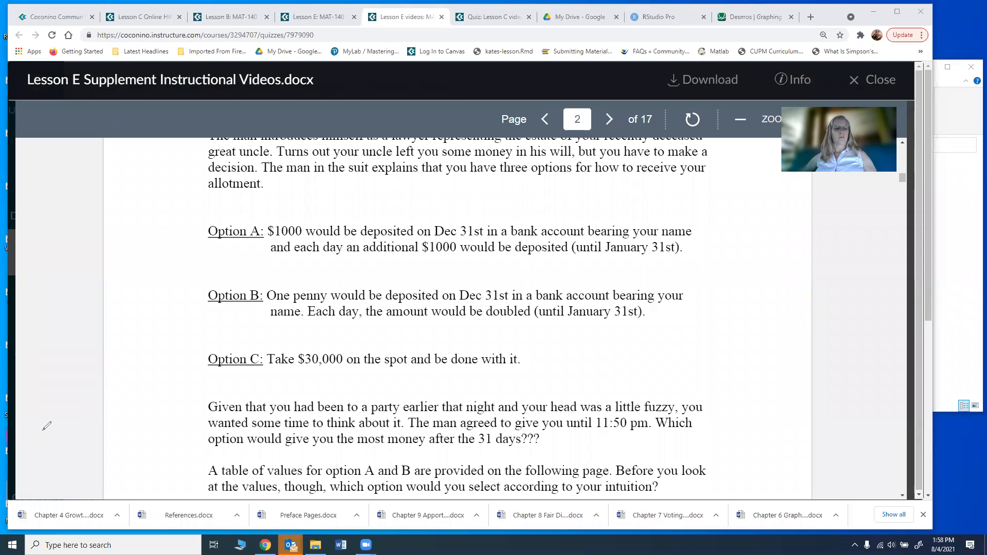
Step: Handwrite y = 0.01(2) under Option B
mouse_move(263, 331)
left_mouse_down()
mouse_move(268, 350)
mouse_move(289, 331)
left_mouse_up()
left_click_drag(282, 342, 290, 339)
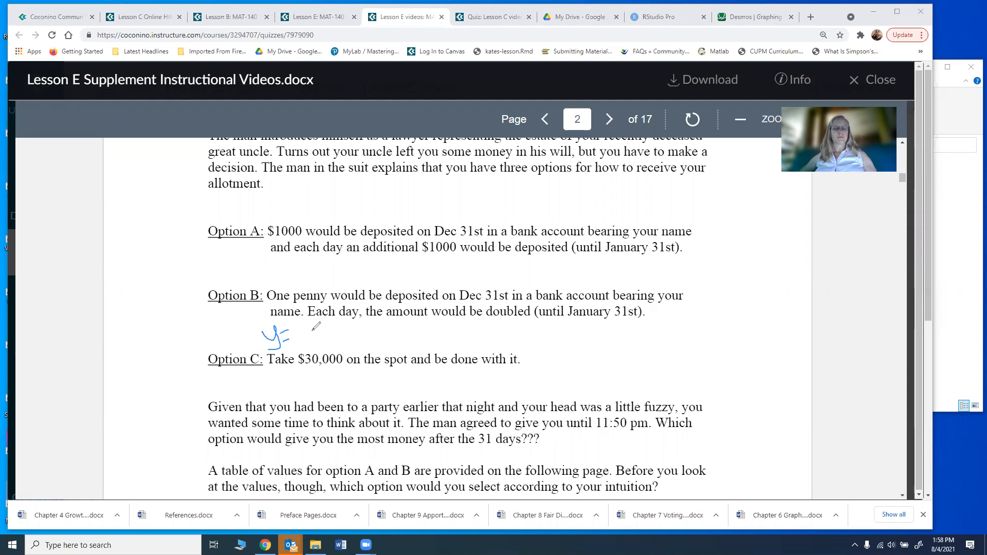
left_click_drag(313, 327, 343, 340)
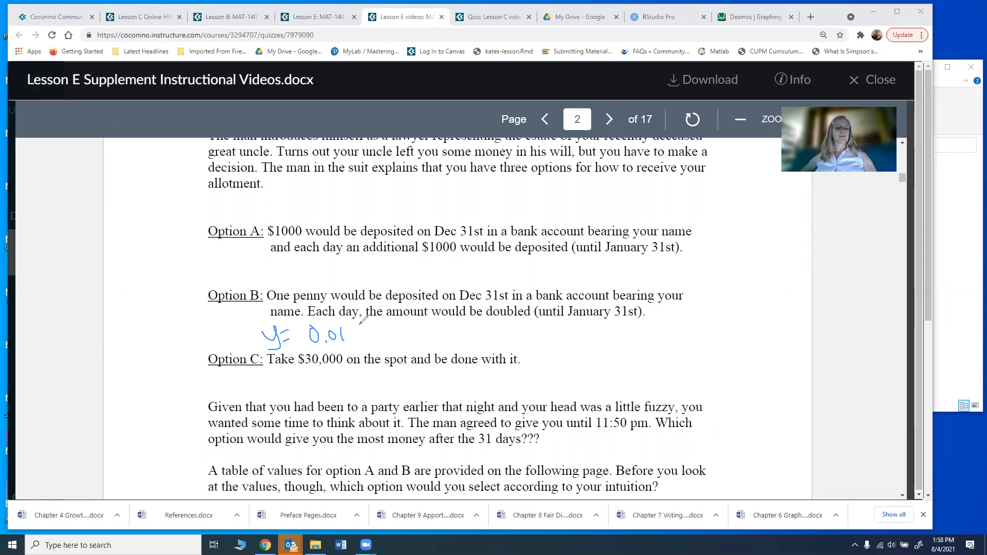
mouse_move(368, 326)
left_mouse_down()
mouse_move(366, 343)
mouse_move(382, 344)
left_mouse_up()
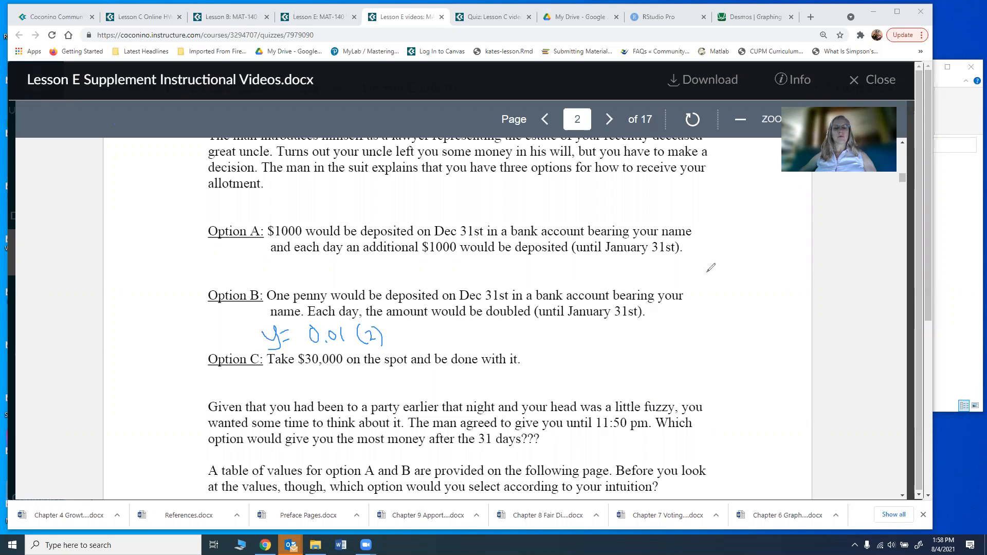
Step: Sketch an empty x–y table in the right margin
left_click_drag(719, 267, 750, 353)
mouse_move(711, 291)
left_mouse_down()
mouse_move(767, 276)
mouse_move(716, 286)
left_mouse_up()
mouse_move(715, 275)
left_mouse_down()
mouse_move(708, 287)
mouse_move(744, 272)
mouse_move(718, 300)
mouse_move(725, 309)
left_mouse_up()
left_click(713, 310)
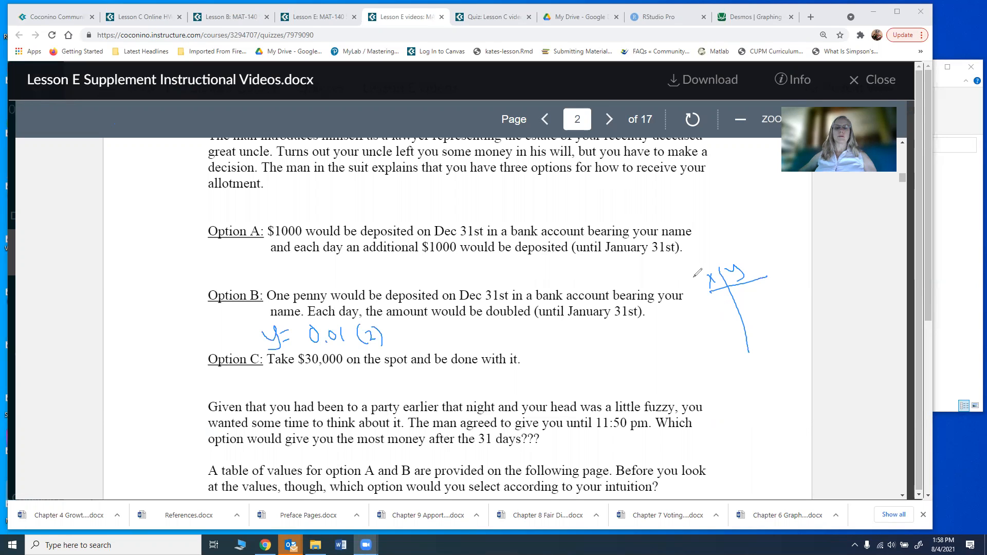
Step: Fill the margin table with x = 0–3 and y = 0.01, 0.02, 0.04, 0.08
mouse_move(725, 297)
left_mouse_down()
mouse_move(714, 309)
mouse_move(765, 289)
left_mouse_up()
left_click(759, 295)
left_click_drag(772, 287, 773, 296)
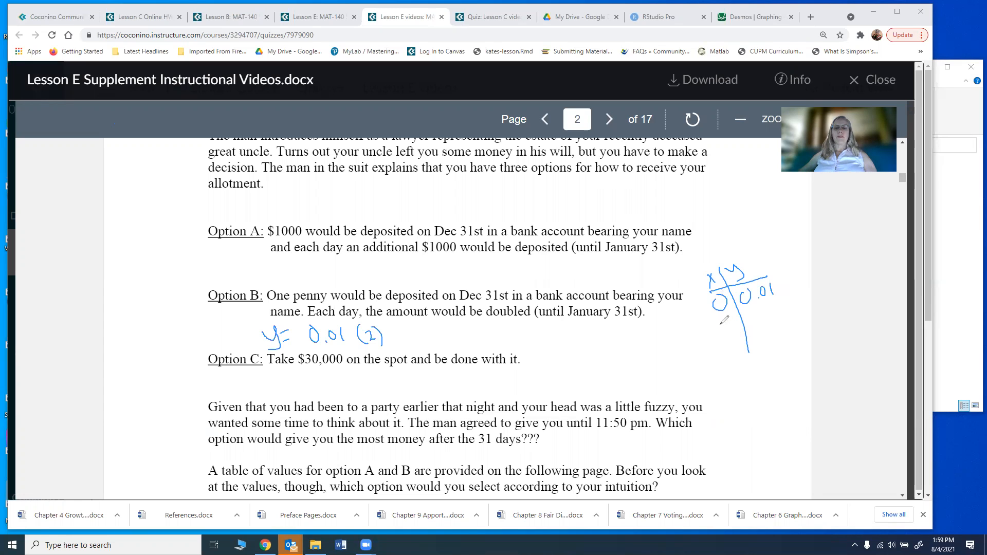
mouse_move(720, 323)
left_mouse_down()
mouse_move(724, 335)
mouse_move(752, 318)
mouse_move(783, 322)
left_mouse_up()
left_click(760, 325)
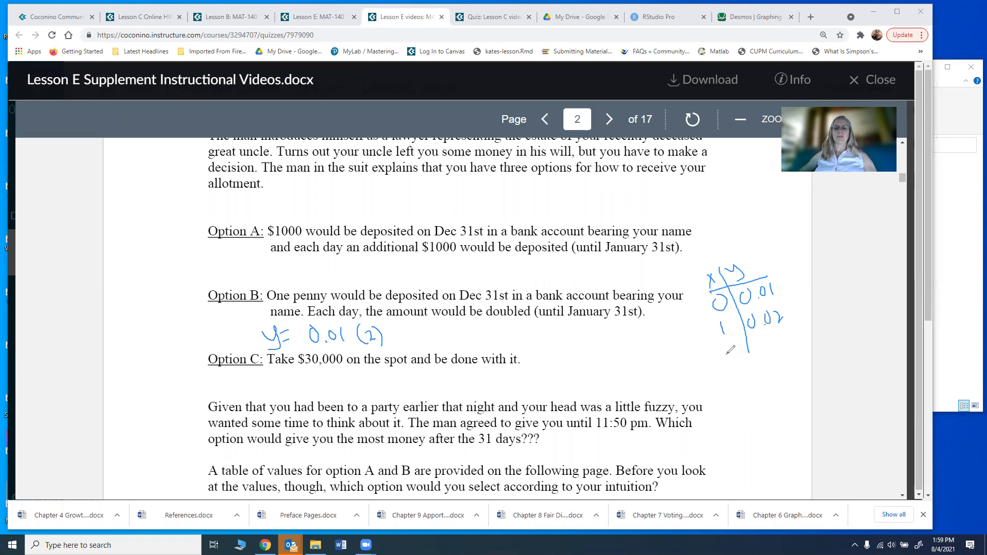
left_click_drag(724, 347, 791, 346)
left_click_drag(791, 337, 792, 354)
left_click_drag(729, 368, 734, 383)
mouse_move(746, 349)
left_mouse_down()
mouse_move(761, 395)
mouse_move(768, 368)
mouse_move(784, 365)
left_mouse_up()
left_click(776, 377)
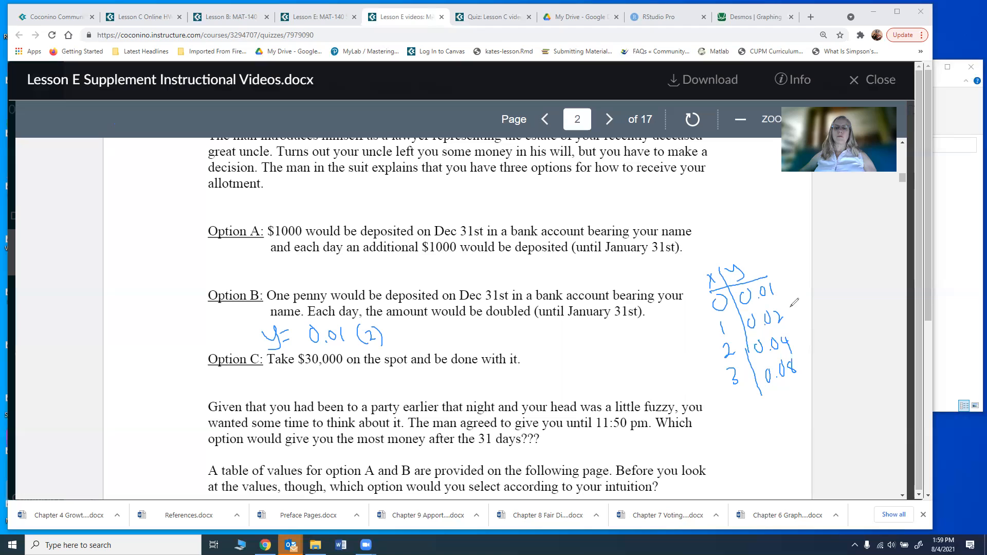
Step: Note ×2 between rows, add exponent x to 0.01(2), then erase all ink
left_click_drag(793, 303, 800, 311)
mouse_move(800, 302)
left_mouse_down()
mouse_move(793, 311)
mouse_move(812, 310)
mouse_move(803, 366)
mouse_move(809, 353)
left_mouse_up()
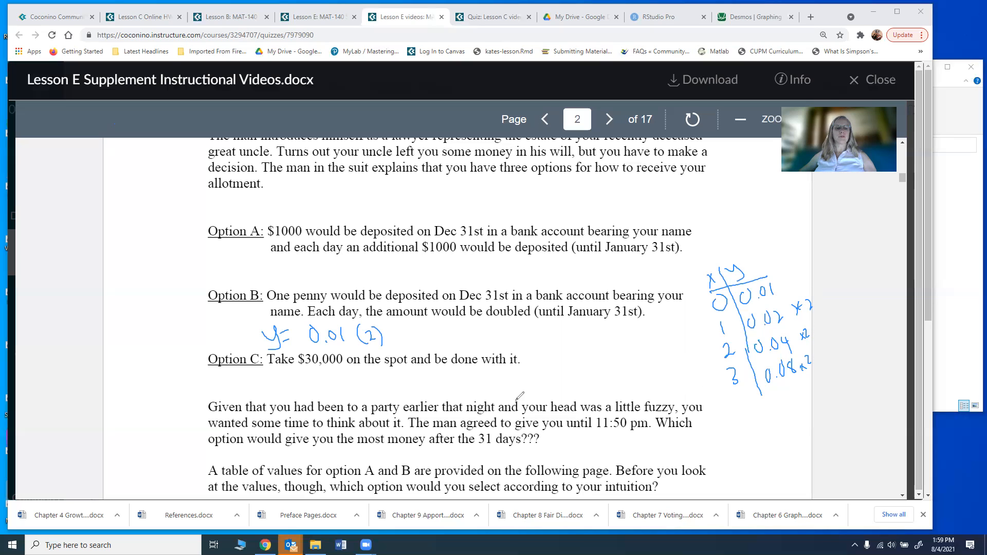
left_click_drag(389, 315, 390, 326)
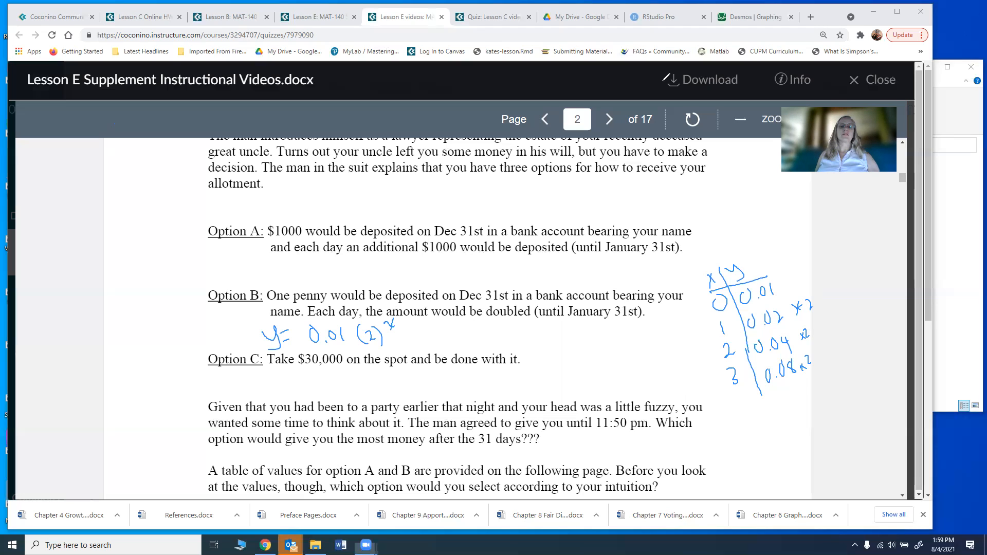
left_click(644, 74)
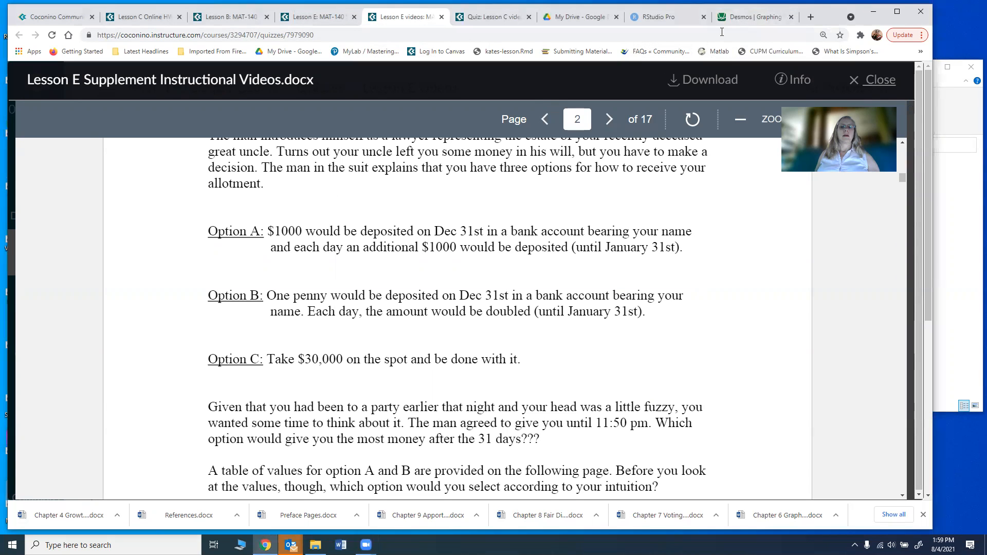
Step: Back in Desmos, enter y_2 = 0.01(2)^x as a new expression below the table
left_click(736, 19)
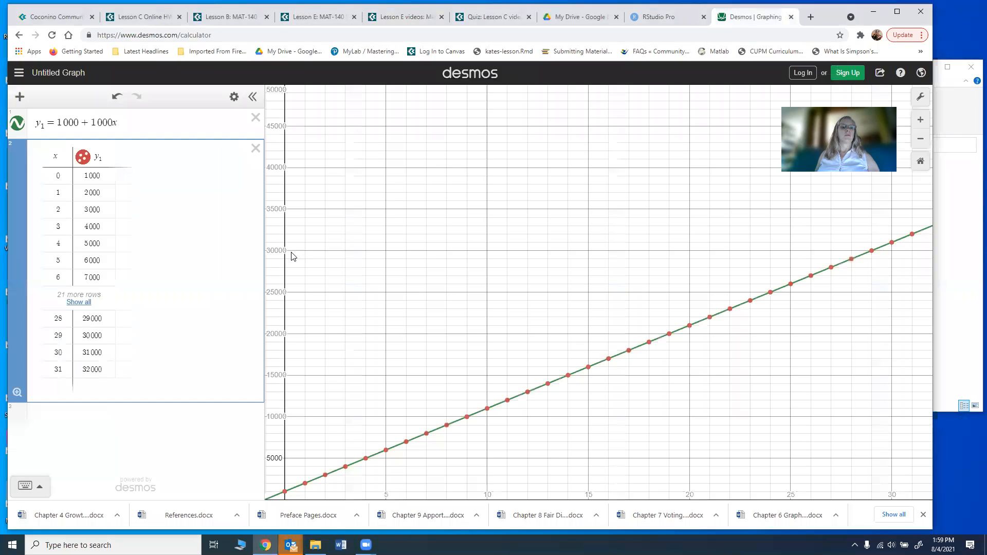
left_click(102, 410)
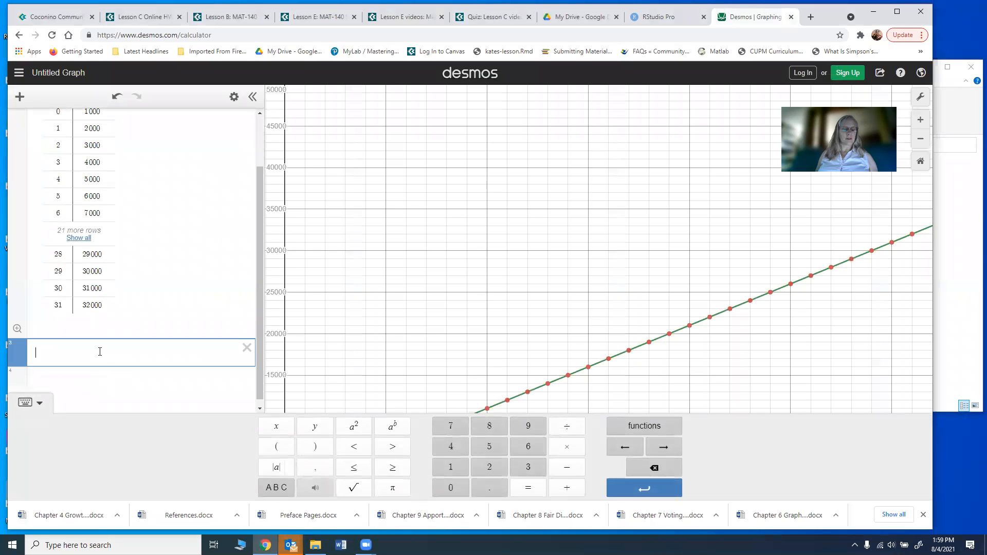
type("y_2")
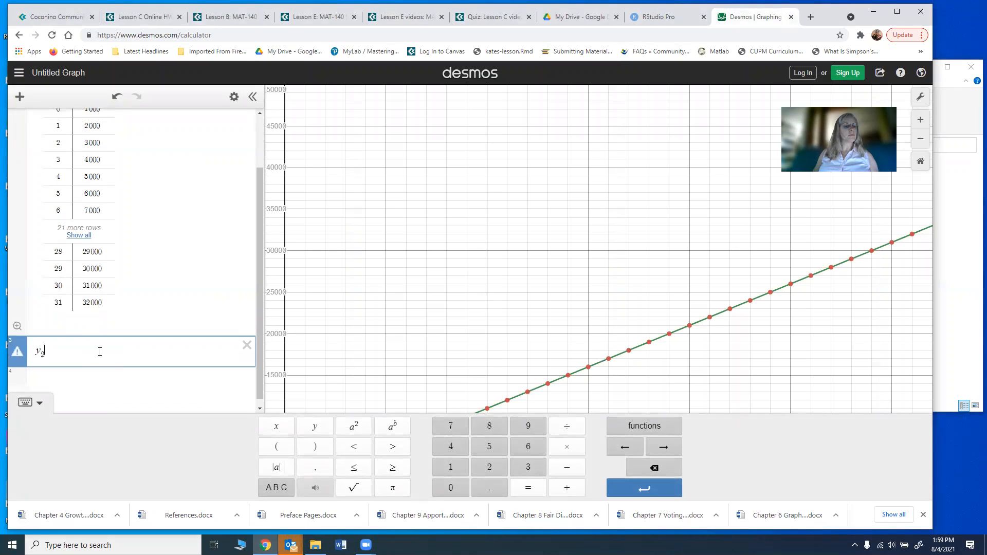
type("=0.01")
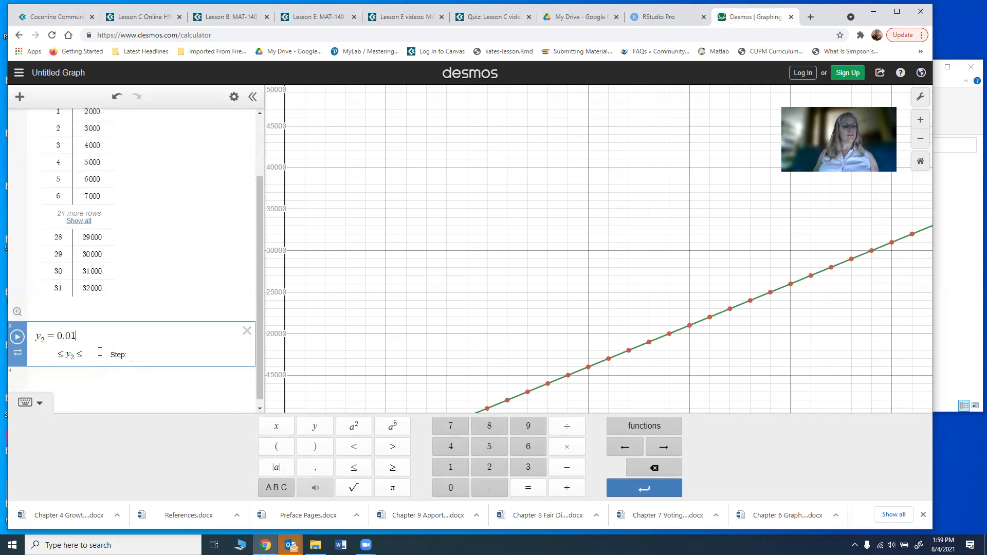
type("(2)")
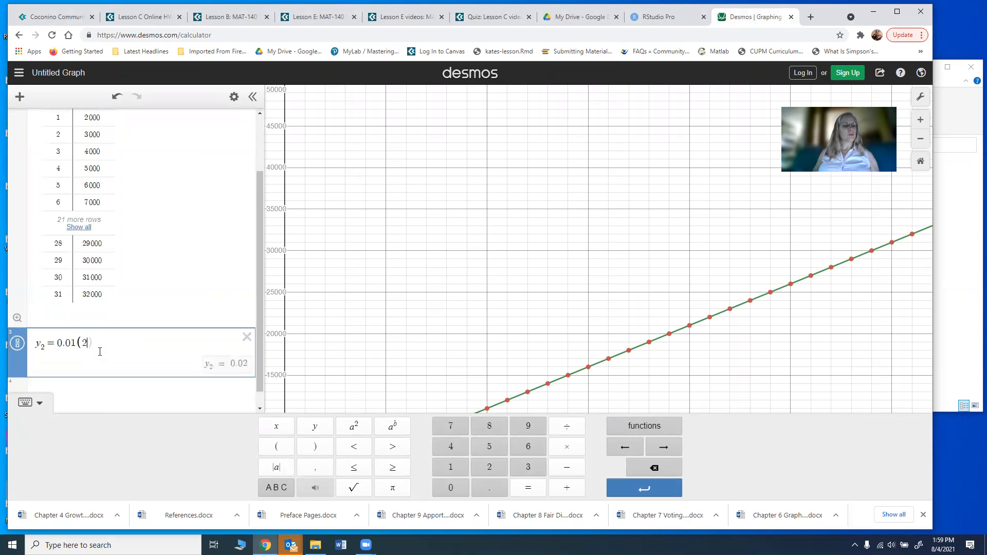
type("^x")
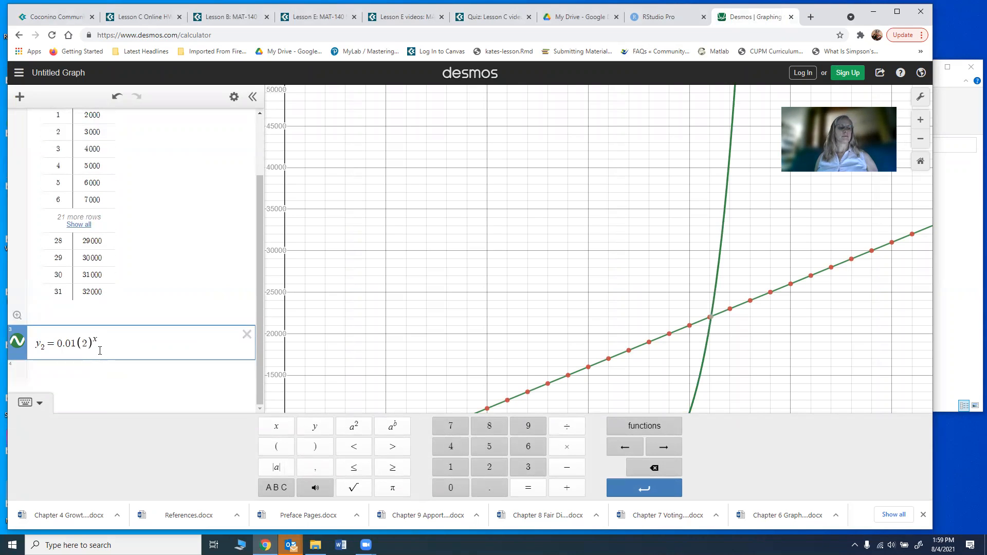
left_click(96, 370)
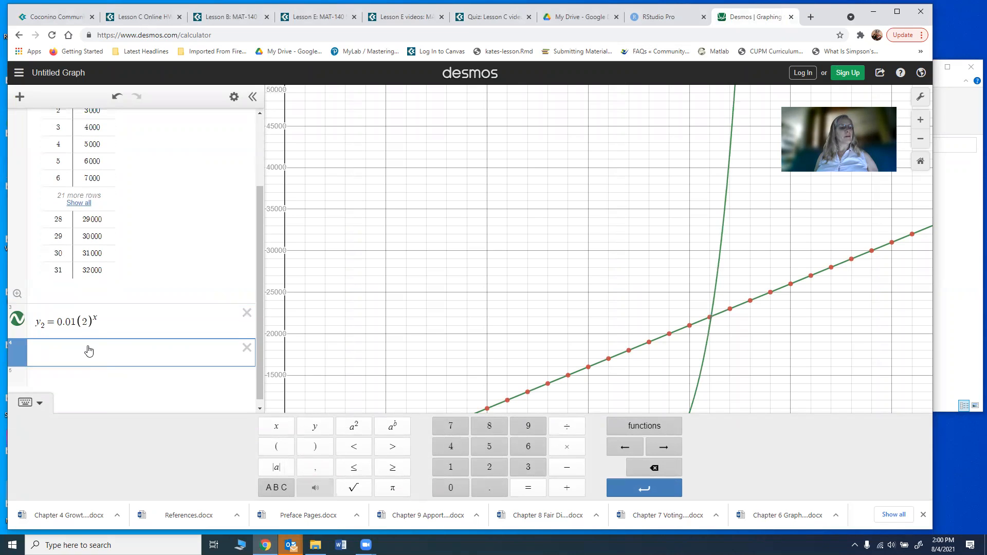
Step: Insert a new table with column headings x and y₂
left_click(19, 103)
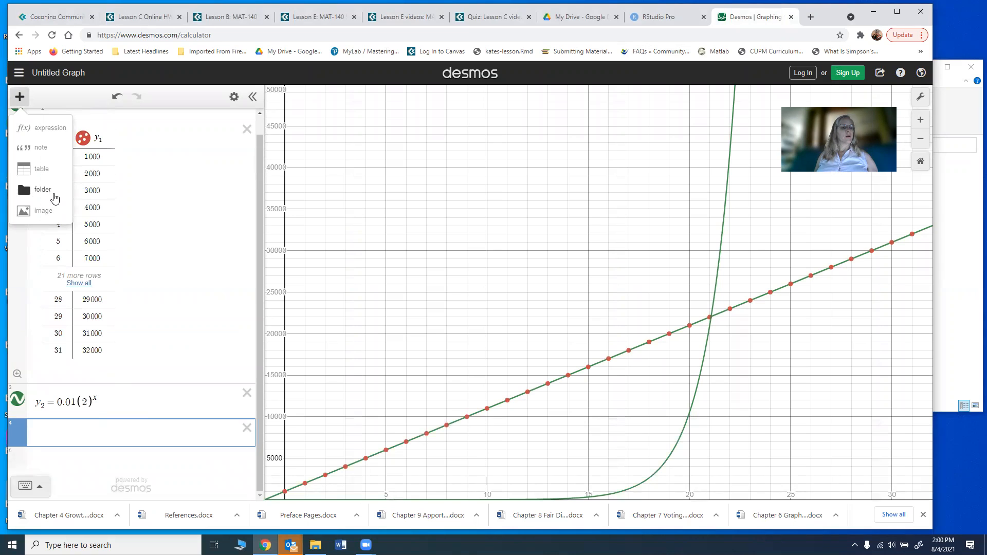
left_click(38, 169)
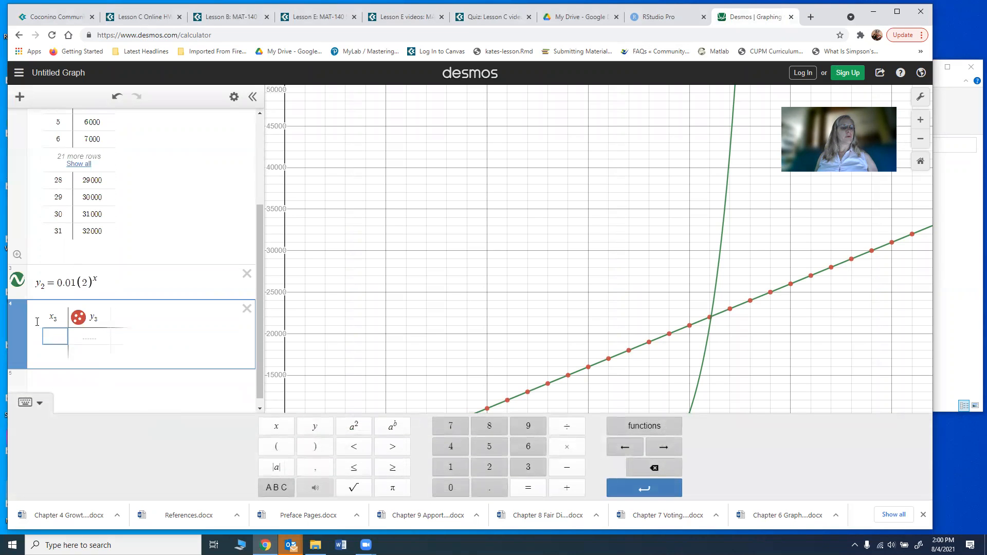
left_click(61, 318)
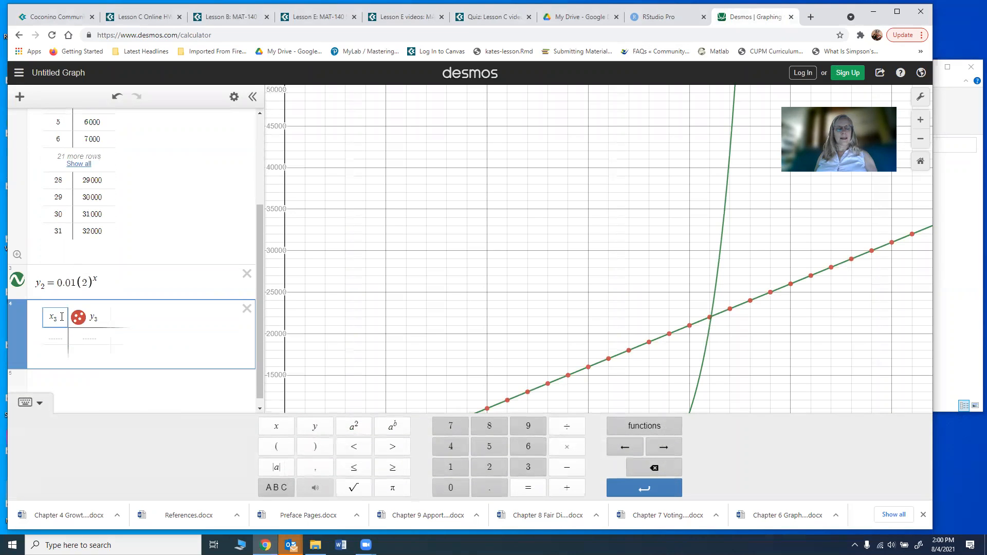
double_click(104, 319)
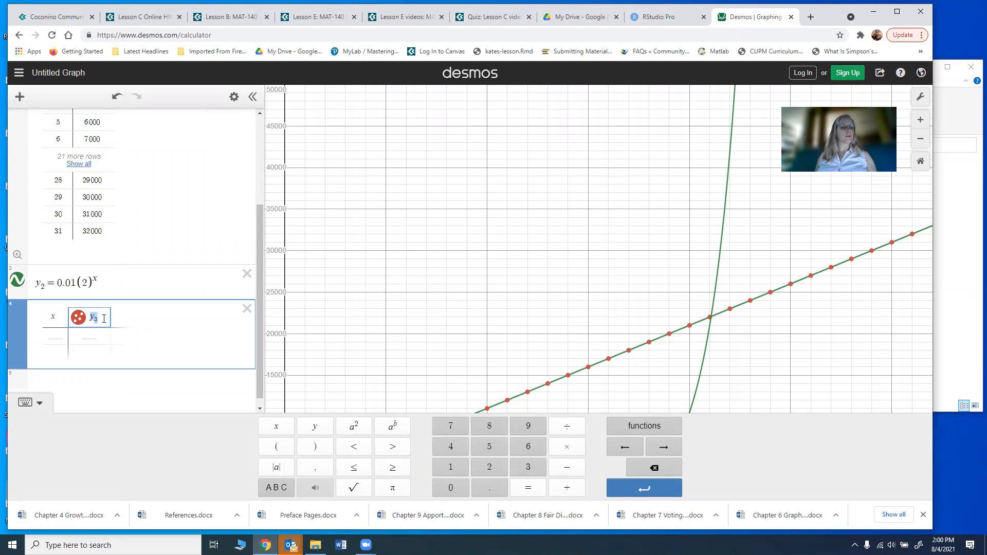
left_click(98, 317)
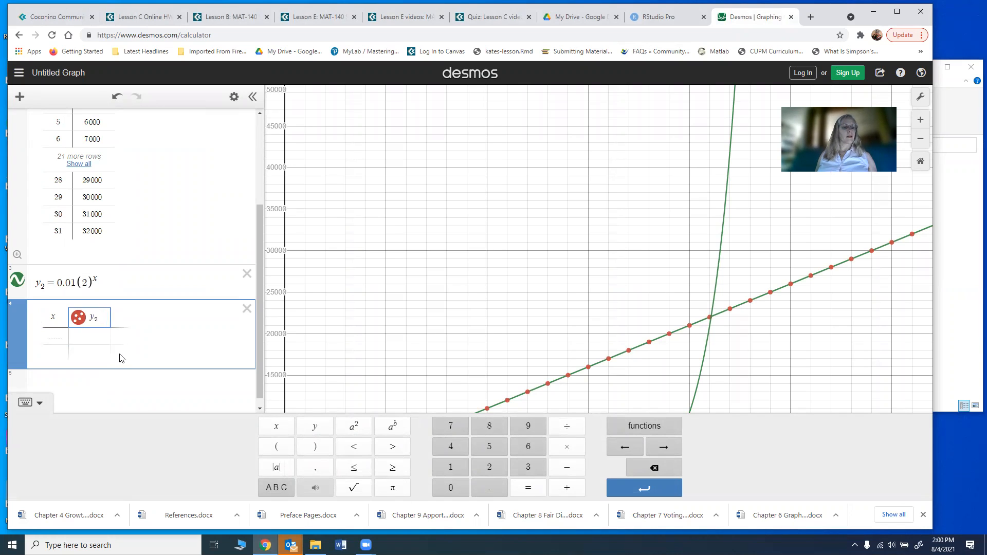
Step: Fill the x column from 0 upward, adding rows toward x = 31
left_click(59, 336)
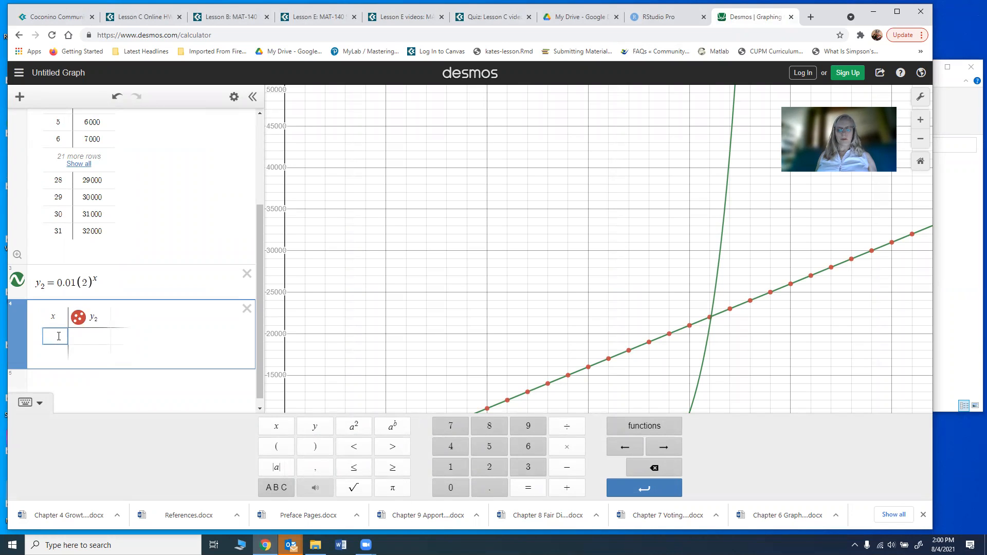
type("0")
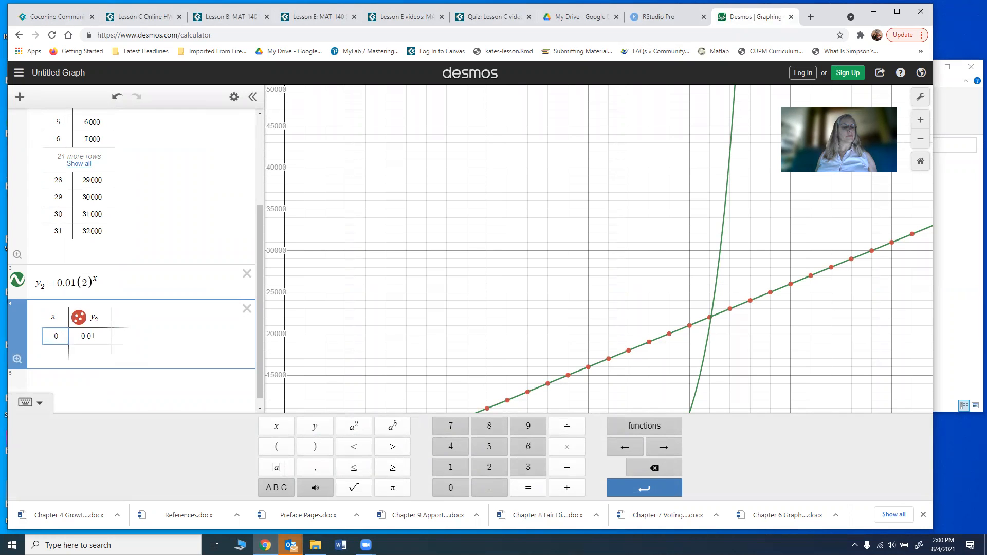
key("Tab")
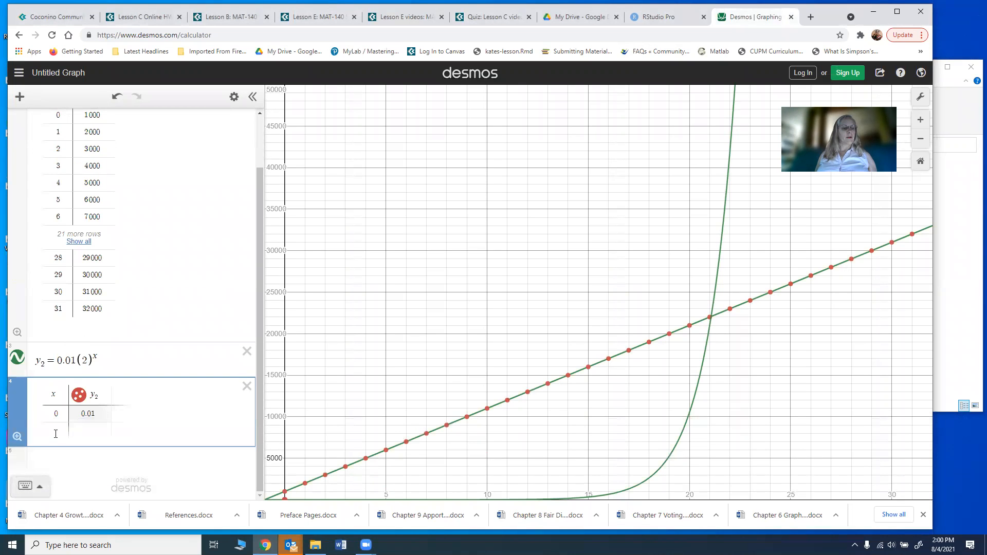
left_click(55, 434)
type("1")
key("Return")
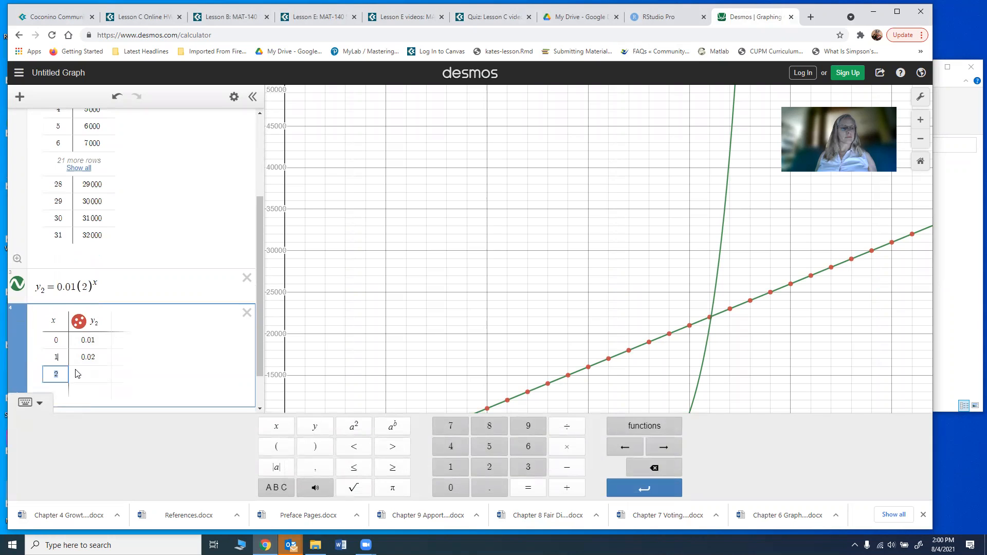
key("BackSpace")
type("2")
key("Return")
key("Return")
key("Return")
key("Return")
key("Return")
key("Return")
key("Return")
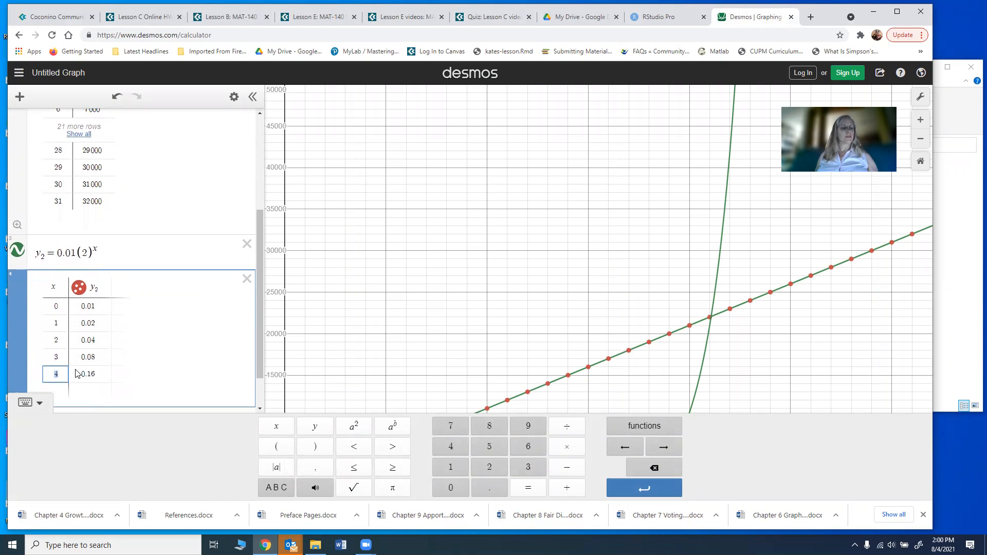
key("Return")
key("Return")
key("Return")
key("Return")
key("Return")
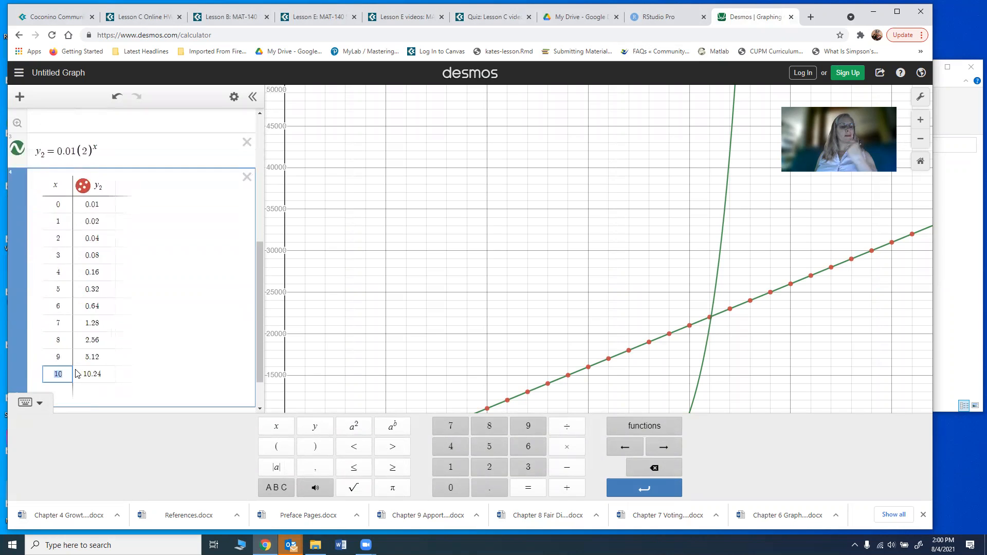
key("Return")
key("Return")
key("Return")
key("Return")
key("Return")
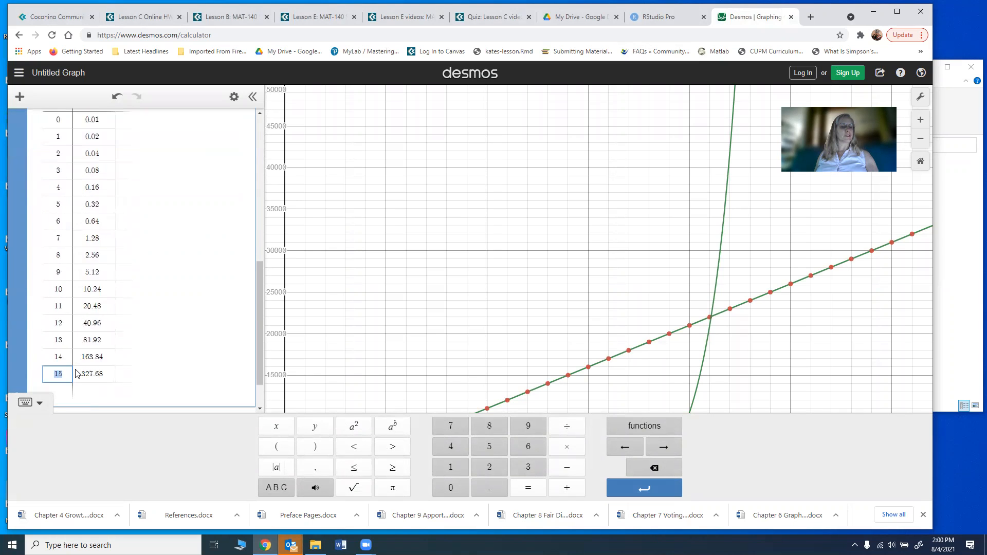
key("Return")
key("Return")
key("Return")
key("Return")
key("Return")
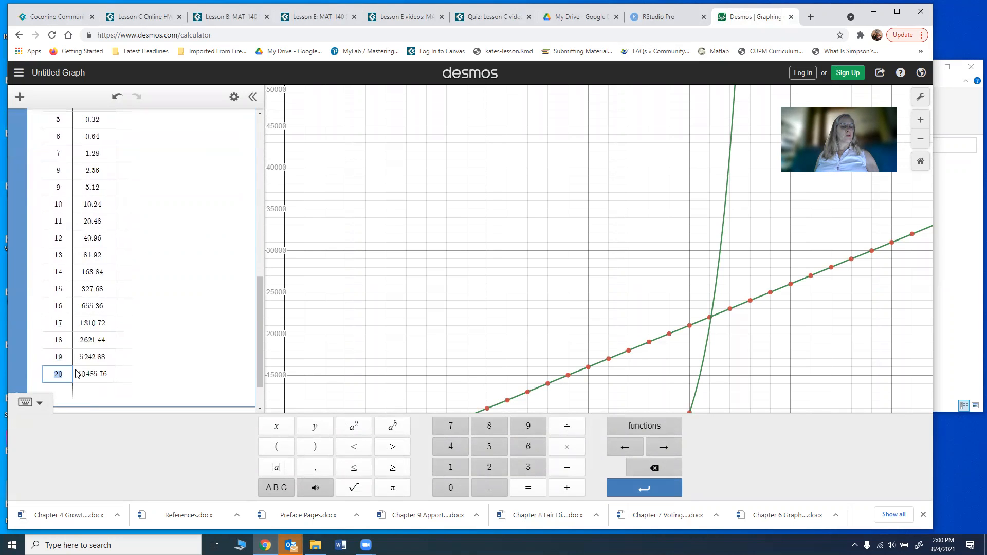
key("Return")
key("Return")
key("Return")
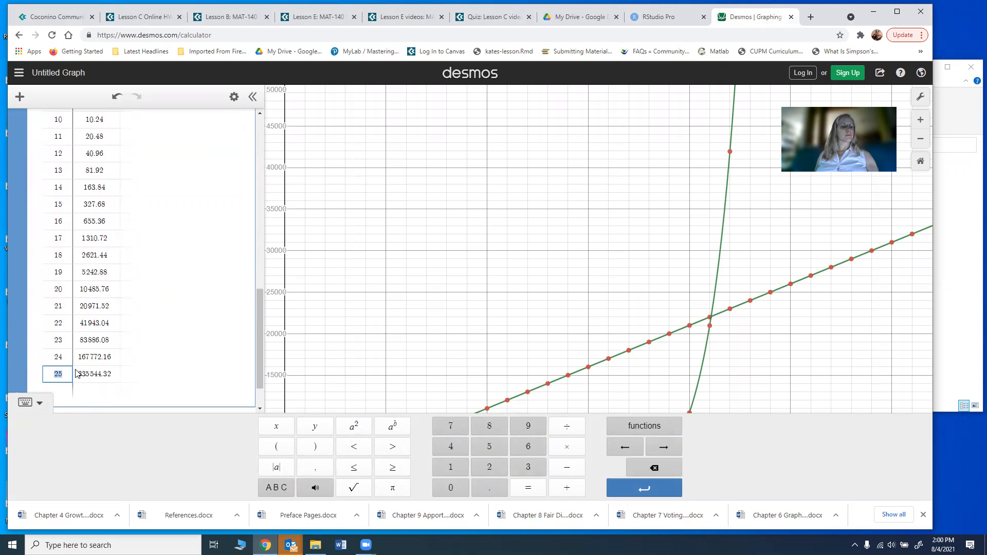
key("Return")
key("Return")
key("Return")
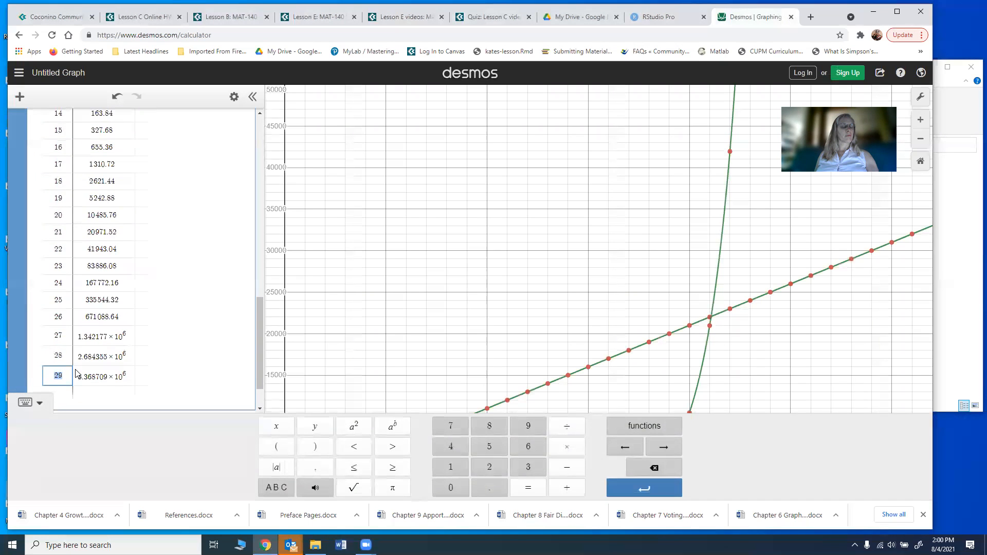
key("Return")
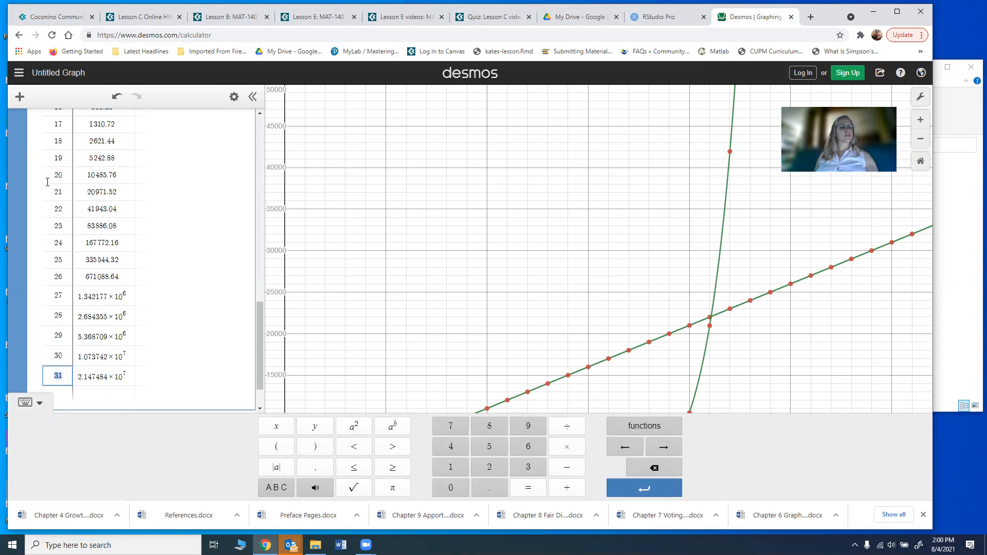
Step: Check the Option C cash amount in Lesson E and add the expression y = 30000
left_click(44, 400)
left_click(82, 452)
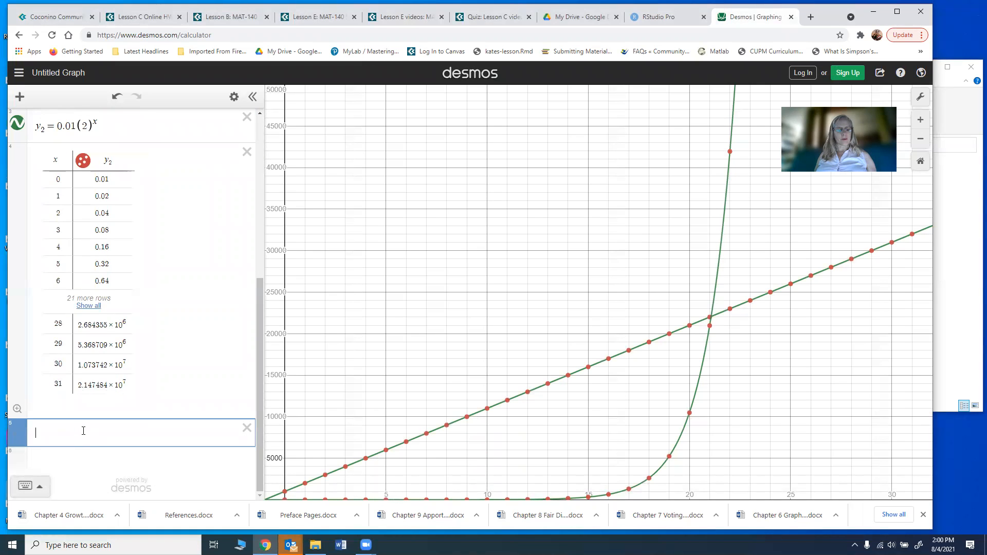
type("y=")
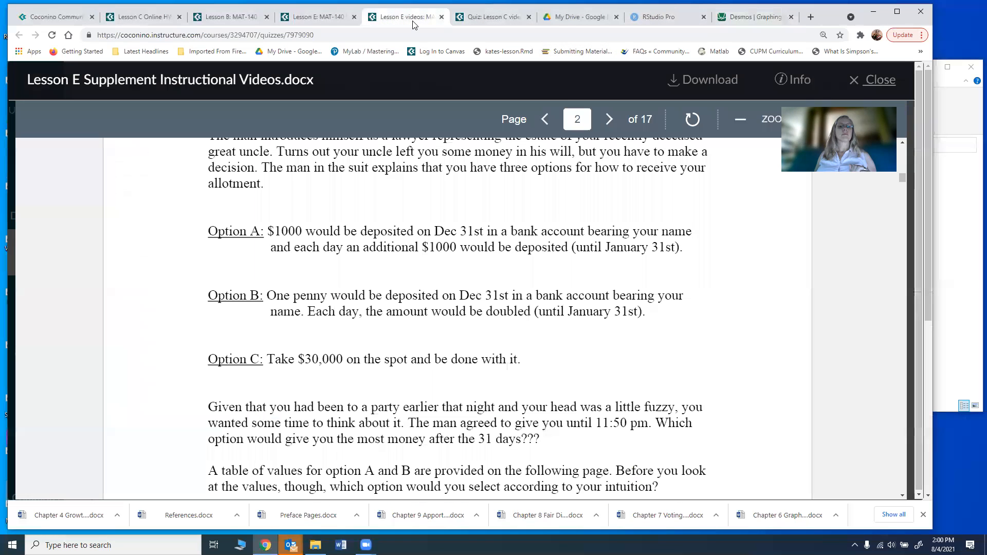
left_click(414, 21)
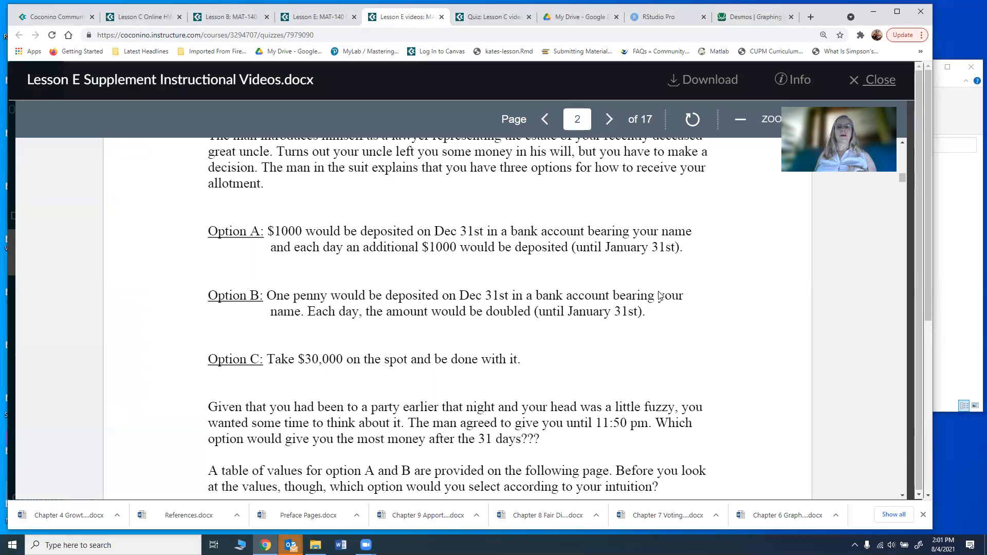
left_click(754, 17)
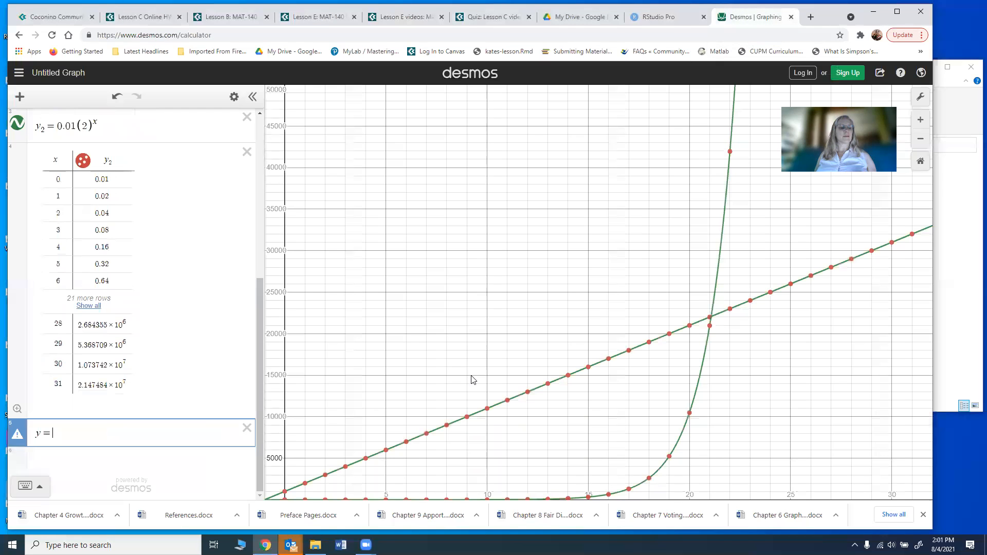
type("30000")
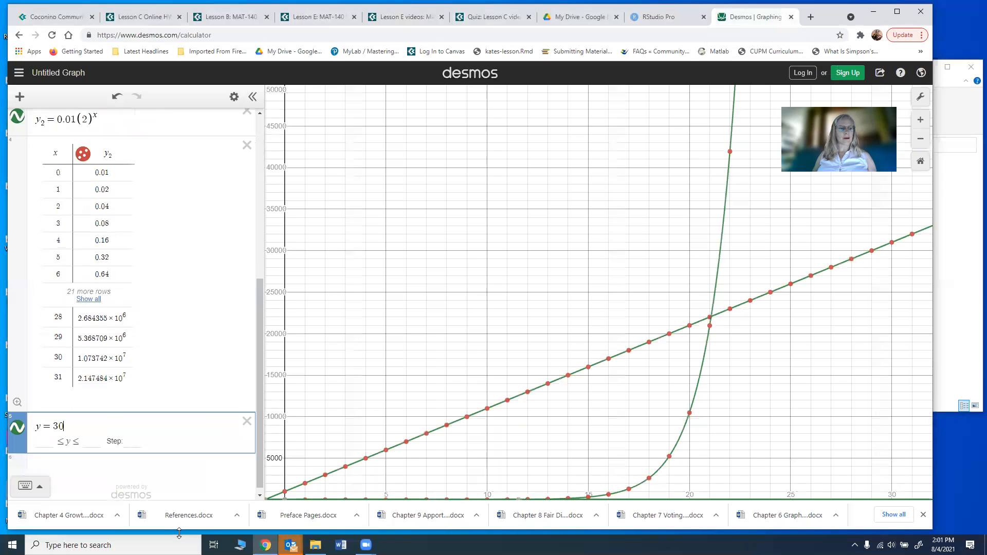